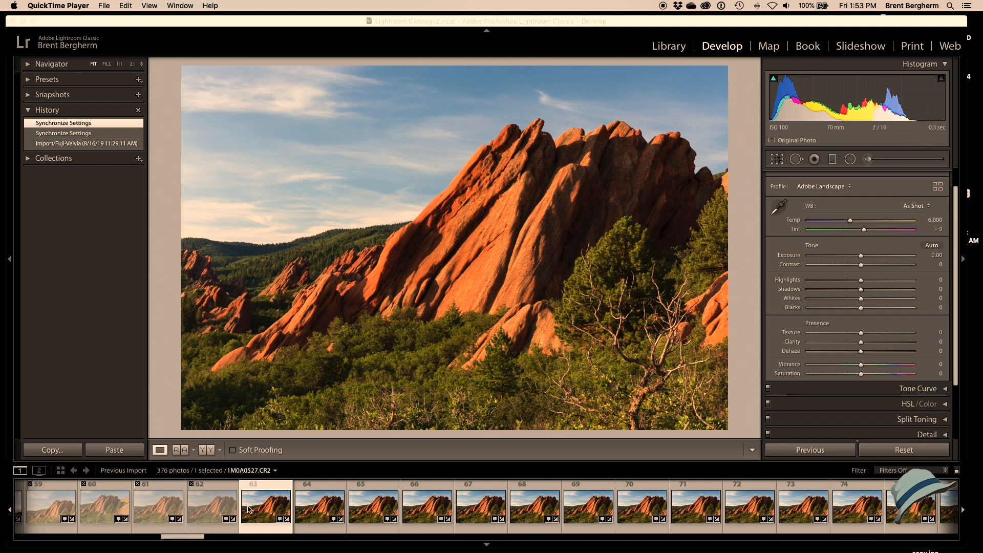
Step: Step through the photos from 1M0A0527.CR2 to 1M0A0544.CR2 to examine how the clouds and light change
click(248, 509)
key(Right)
key(Right)
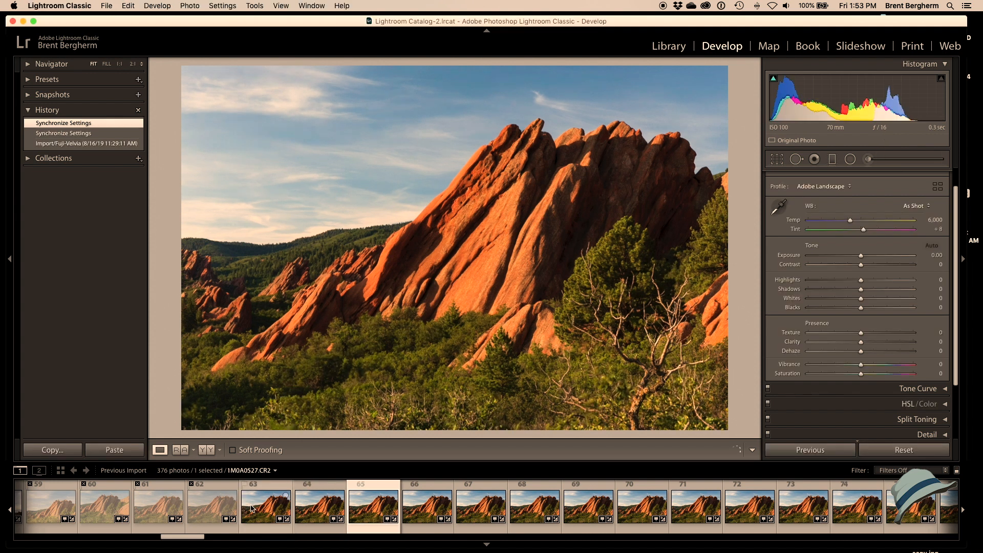
key(Right)
key(Right)
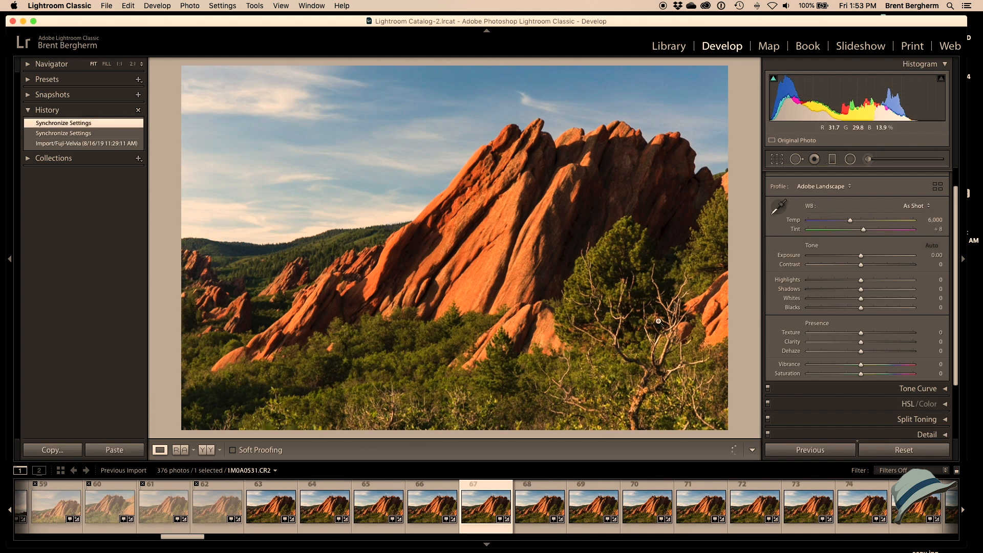
key(Right)
key(Right)
key(Right)
key(Right)
key(Right)
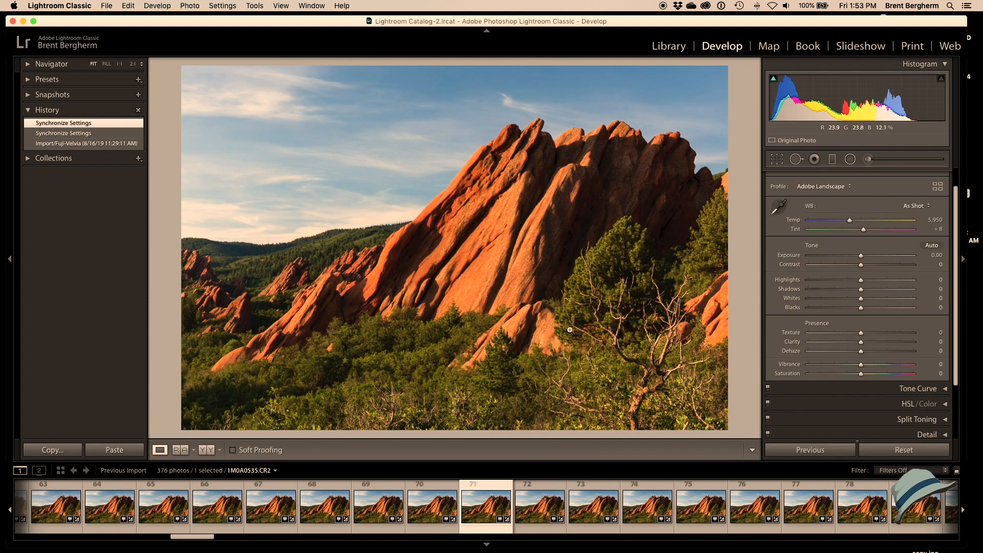
key(Right)
key(Right)
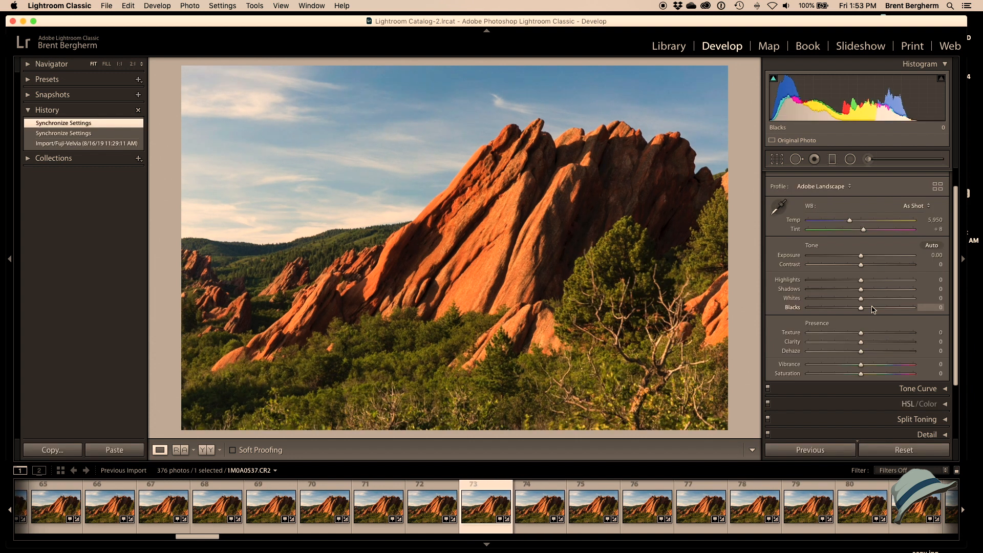
key(Right)
key(Right)
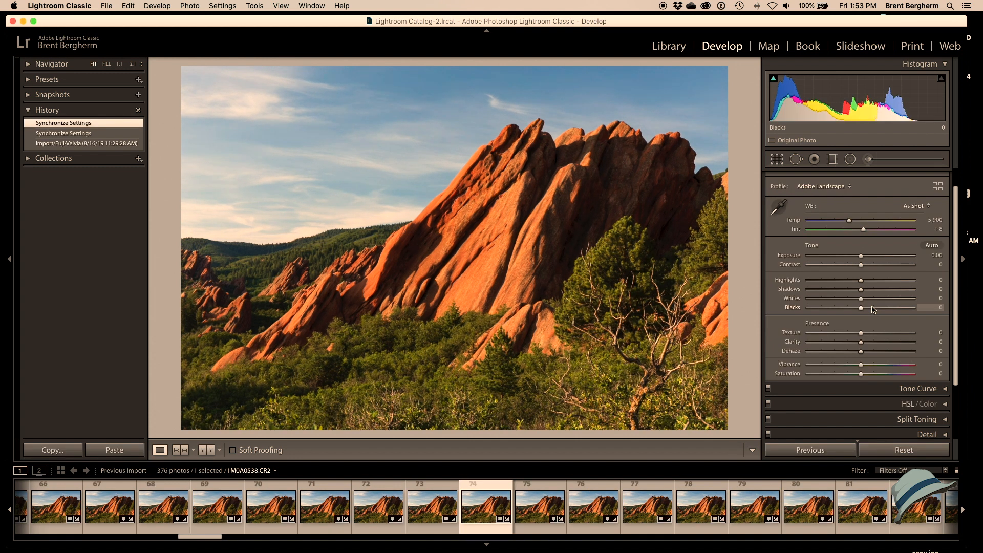
key(Right)
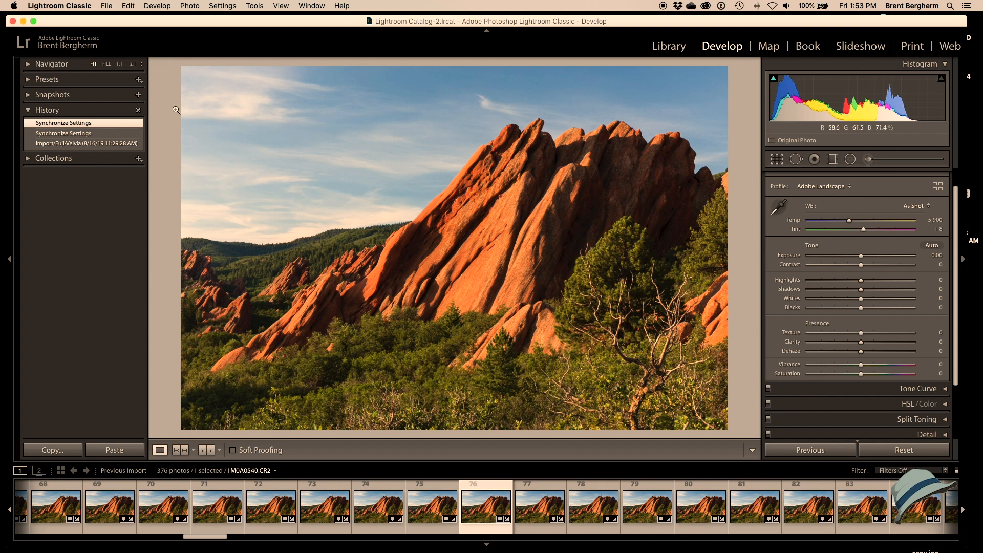
key(Right)
key(Right)
key(Right)
key(Right)
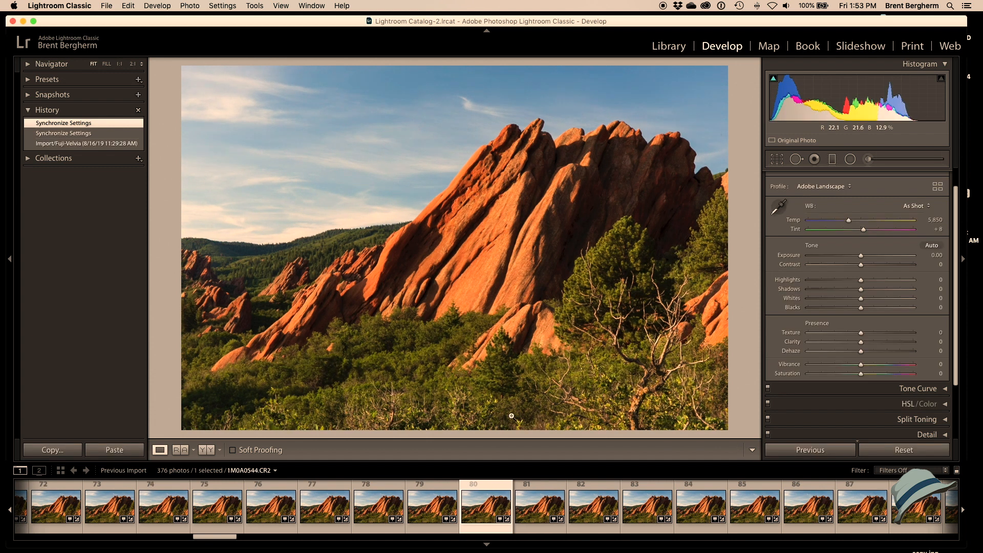
Step: Select the photo range 1M0A0527.CR2 to 1M0A0544.CR2 and open it as layers in Photoshop
scroll(493, 509, left, 1)
scroll(492, 509, left, 10)
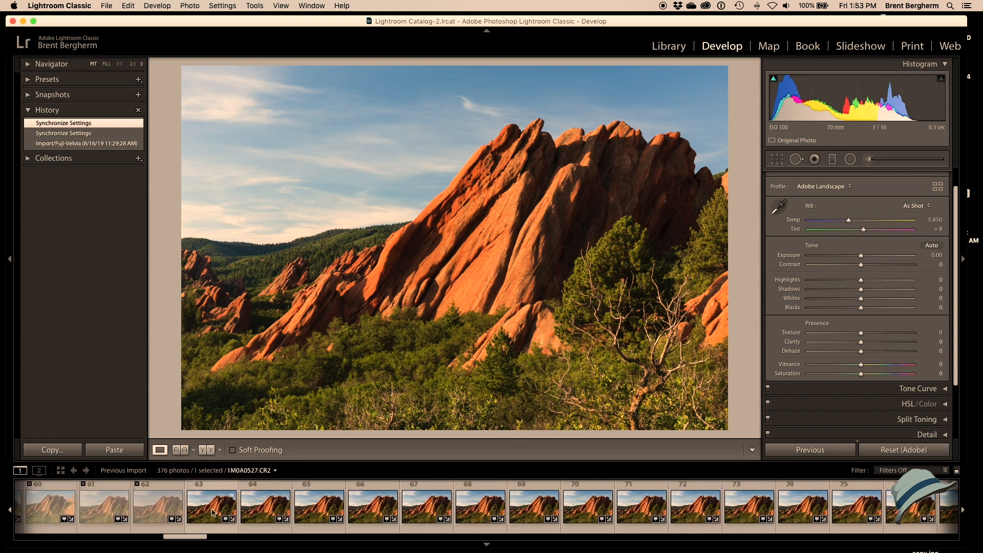
shift+click(212, 512)
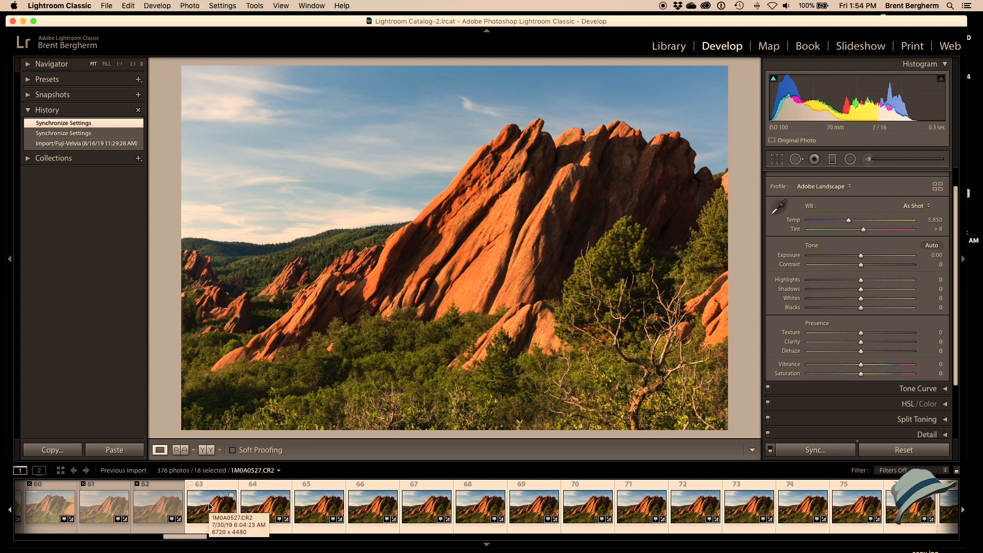
right_click(209, 507)
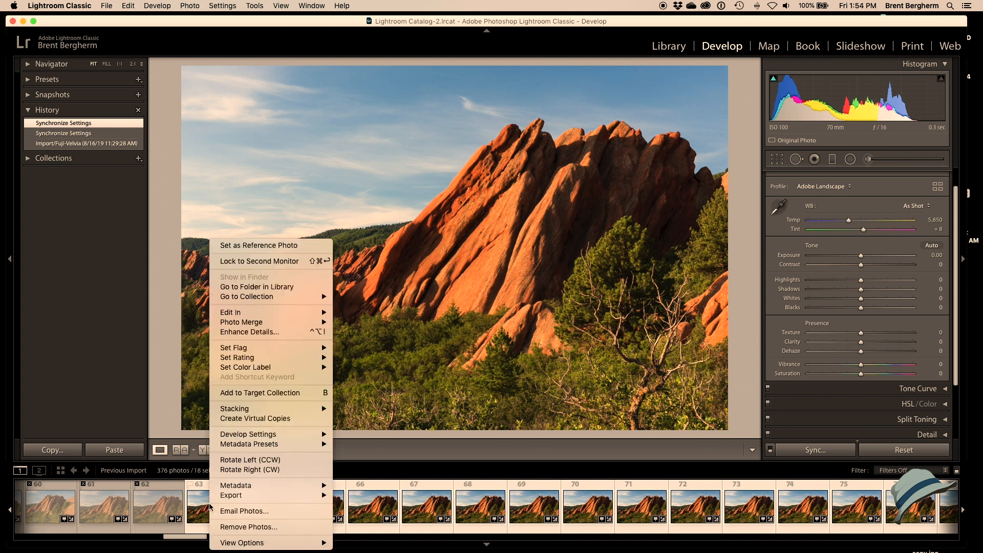
mouse_move(277, 317)
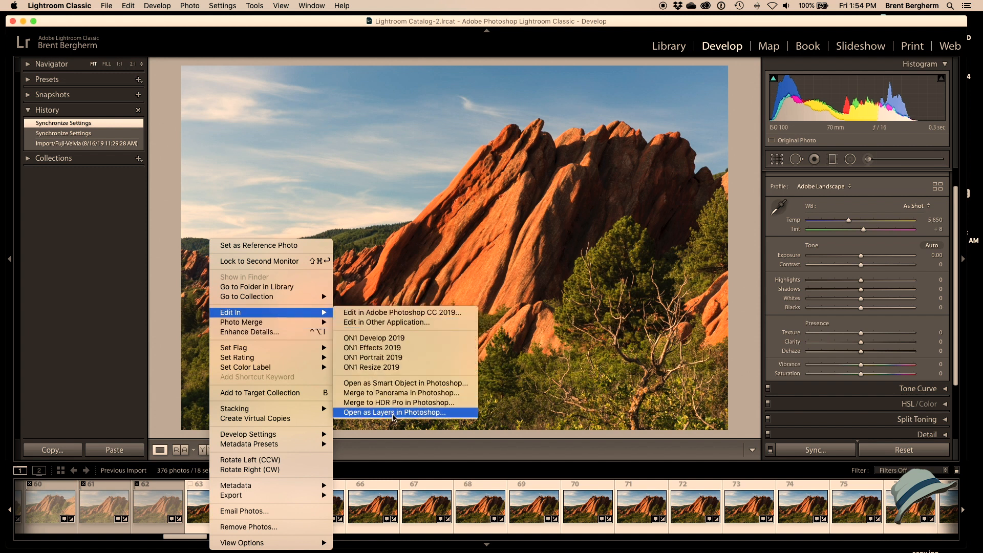
click(394, 412)
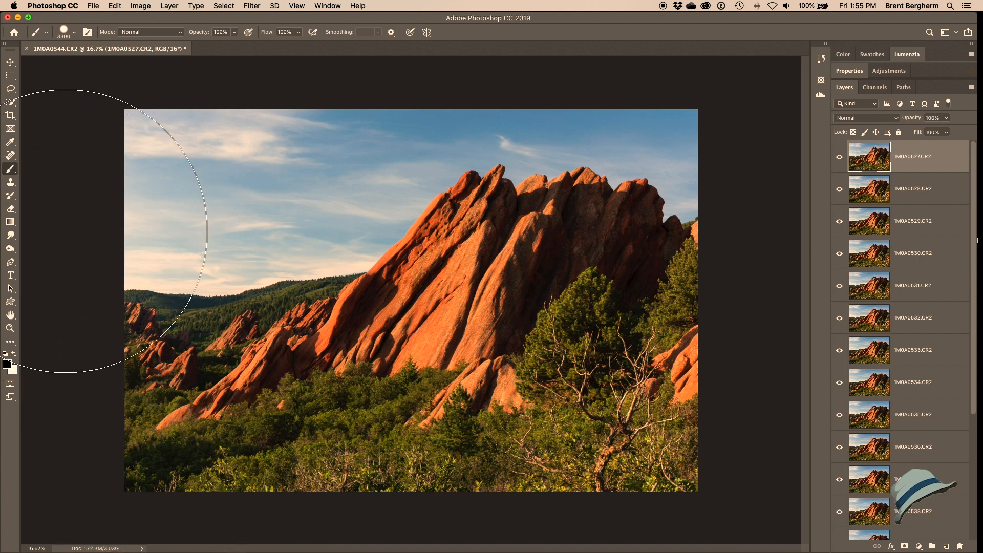
Step: Hide the layers 1M0A0527.CR2 to 1M0A0536.CR2 one at a time to inspect the differences between frames
key(v)
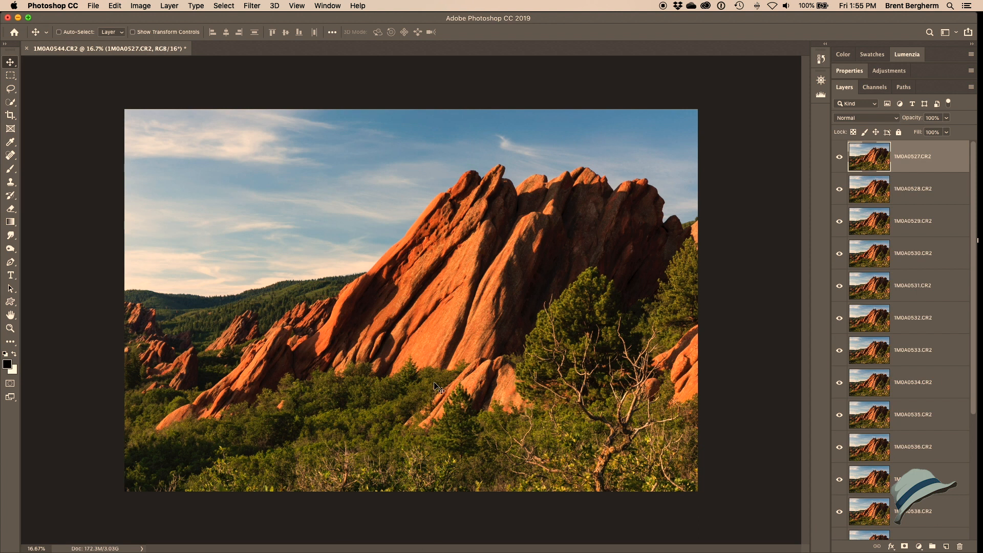
click(840, 160)
click(838, 191)
click(839, 221)
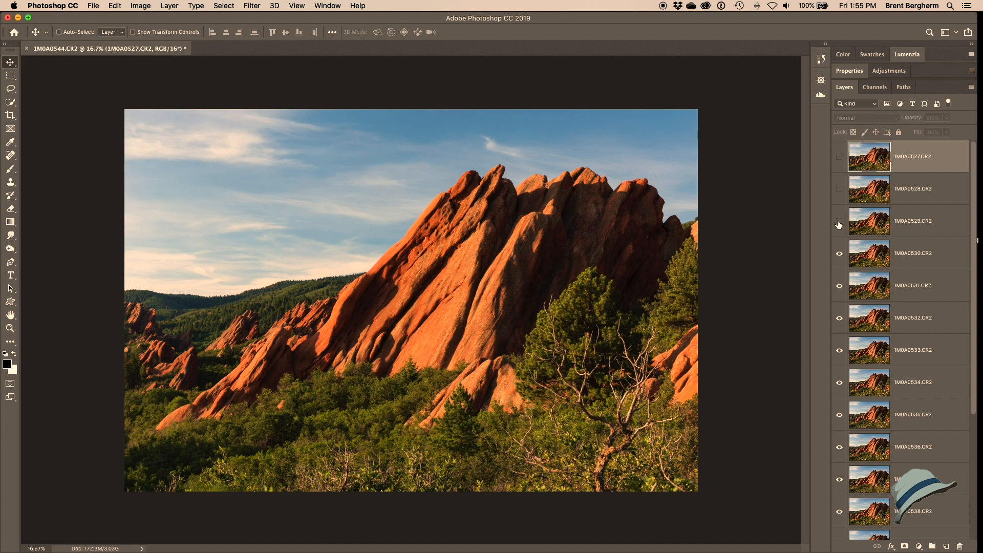
click(839, 255)
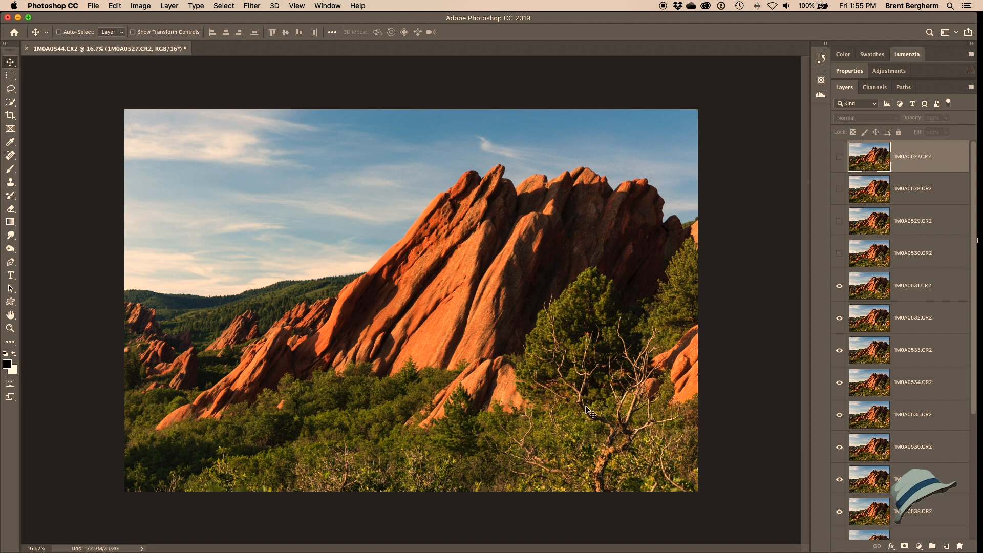
click(839, 285)
click(839, 318)
click(839, 350)
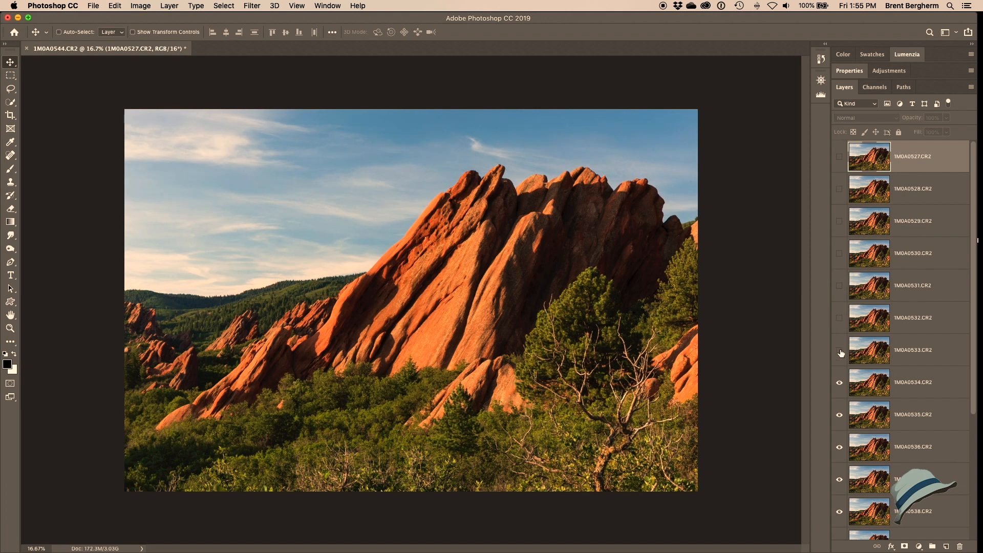
click(839, 382)
click(839, 414)
click(840, 446)
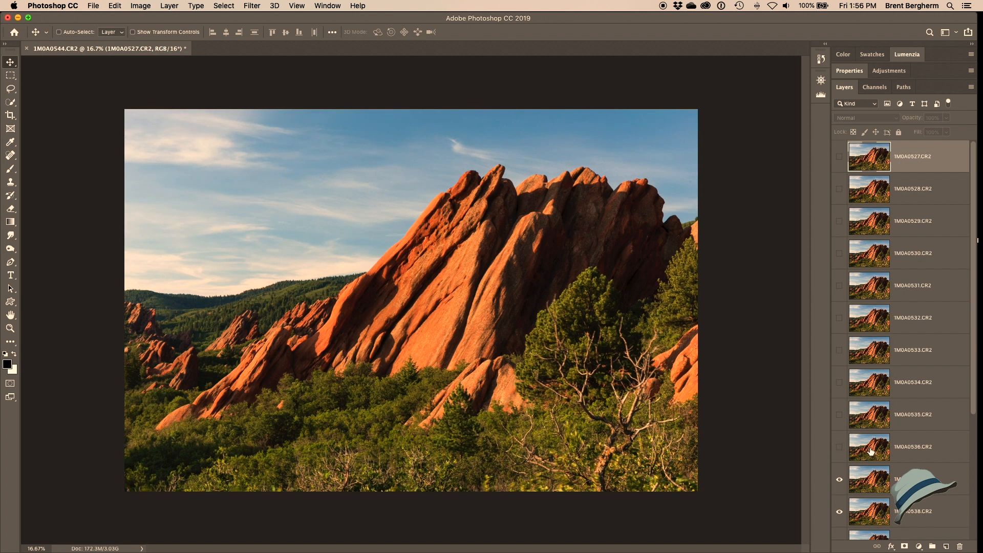
Step: Compare layer 1M0A0536.CR2 with 1M0A0537.CR2 by toggling its visibility, and show all the hidden layers again
click(870, 451)
click(839, 447)
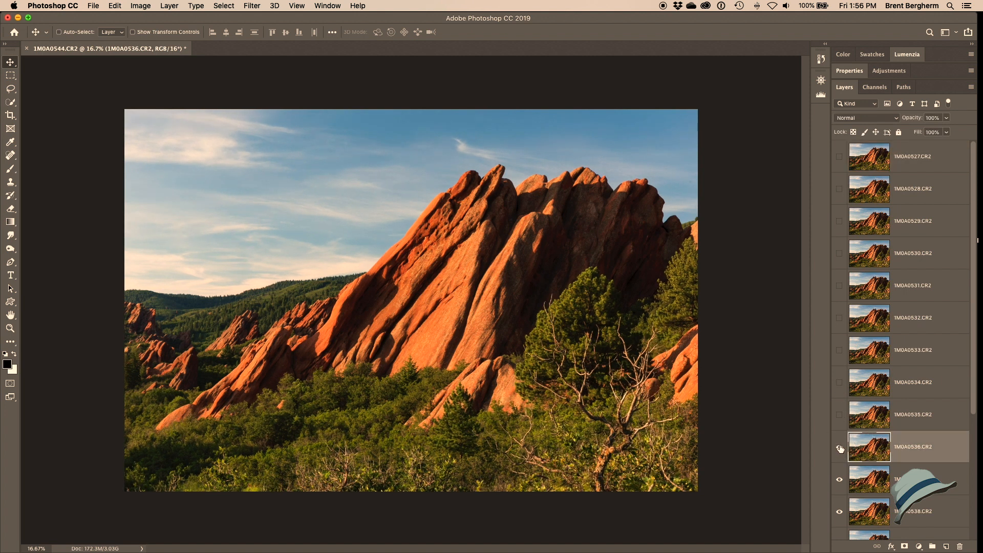
click(840, 447)
click(864, 484)
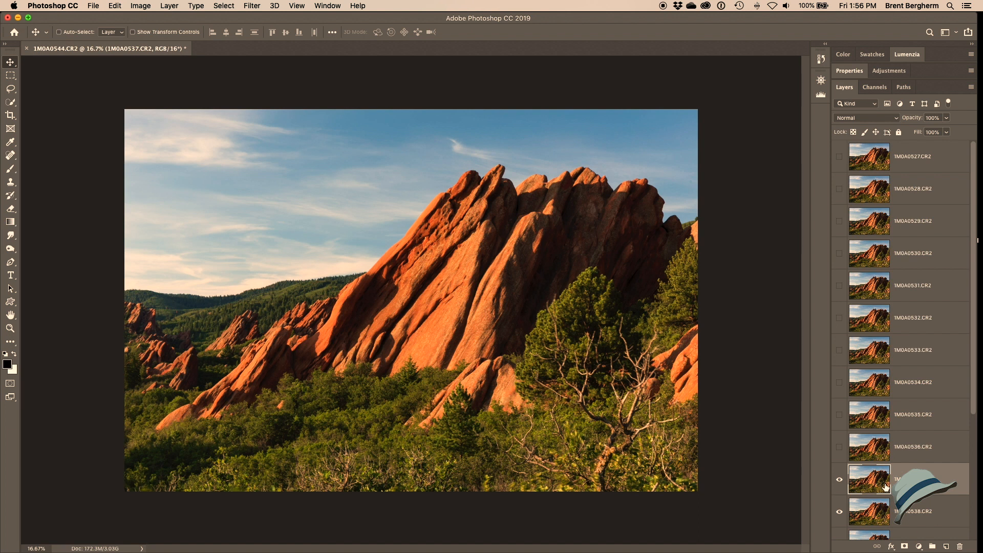
drag(840, 453, 843, 163)
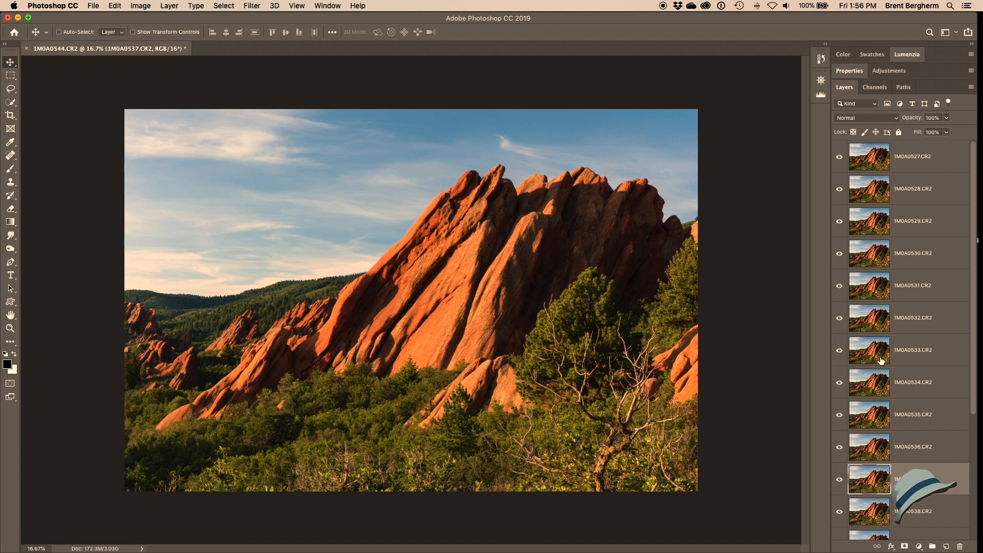
Step: Convert all layers from 1M0A0527.CR2 to 1M0A0544.CR2 into a single smart object
click(917, 170)
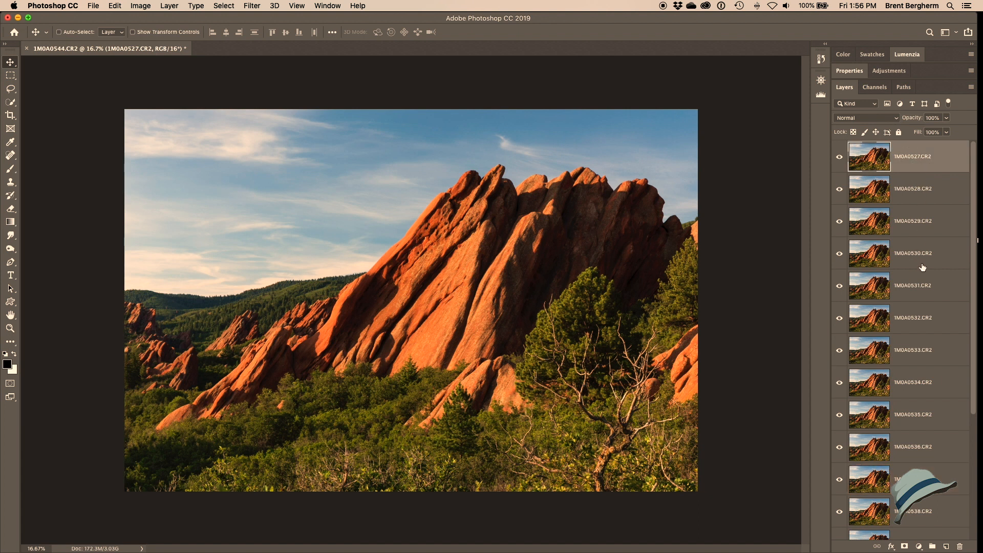
scroll(921, 358, down, 5)
shift+click(930, 527)
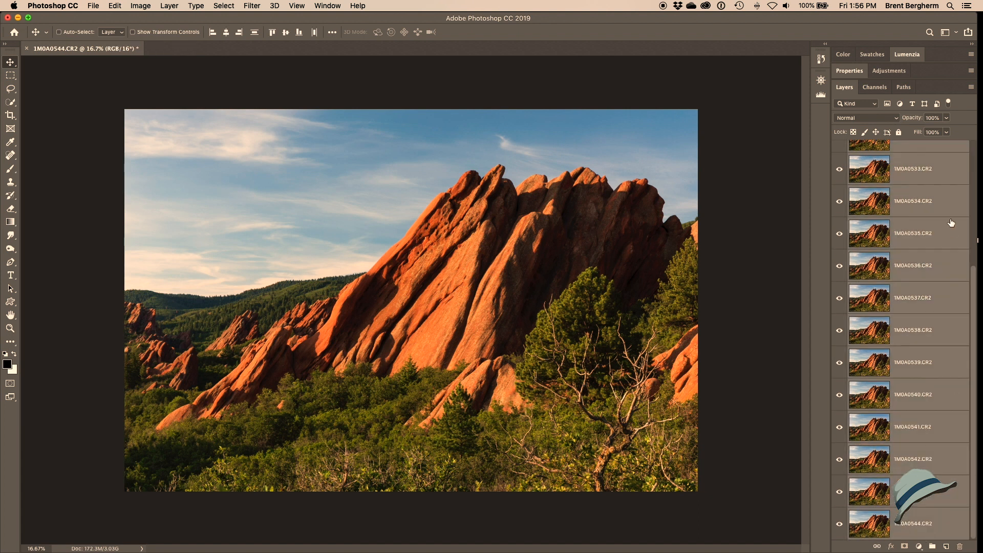
click(972, 87)
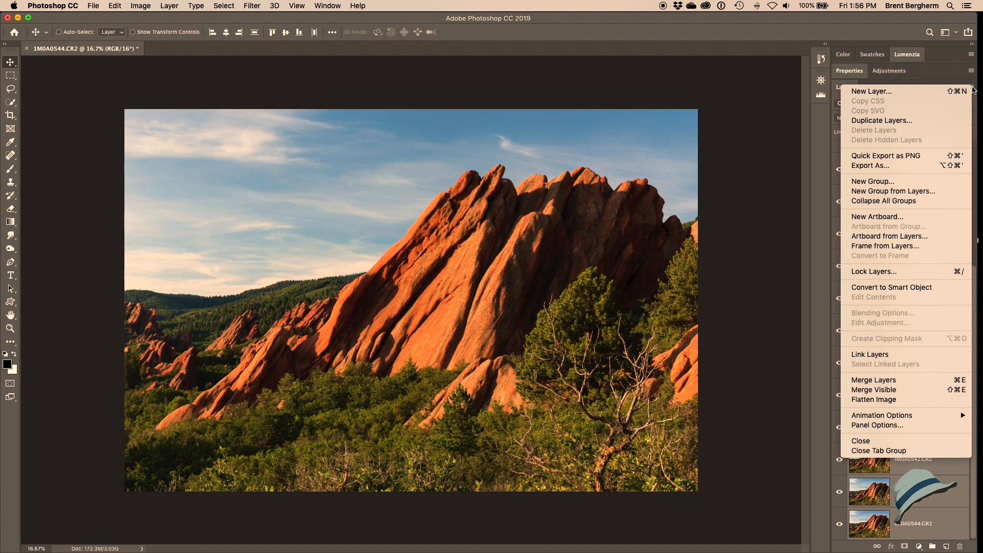
click(898, 288)
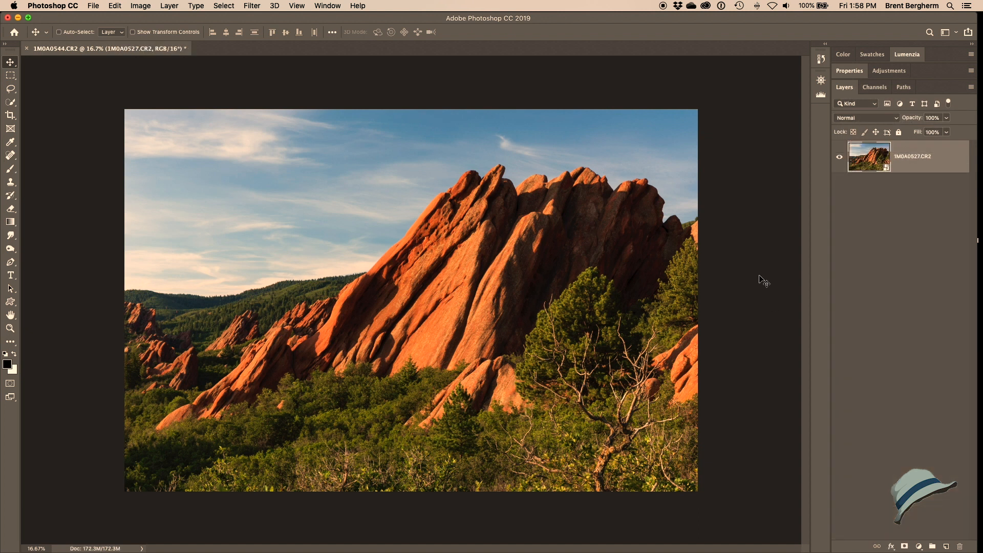
Step: Apply the Mean stack mode to the smart object layer
click(138, 7)
mouse_move(169, 6)
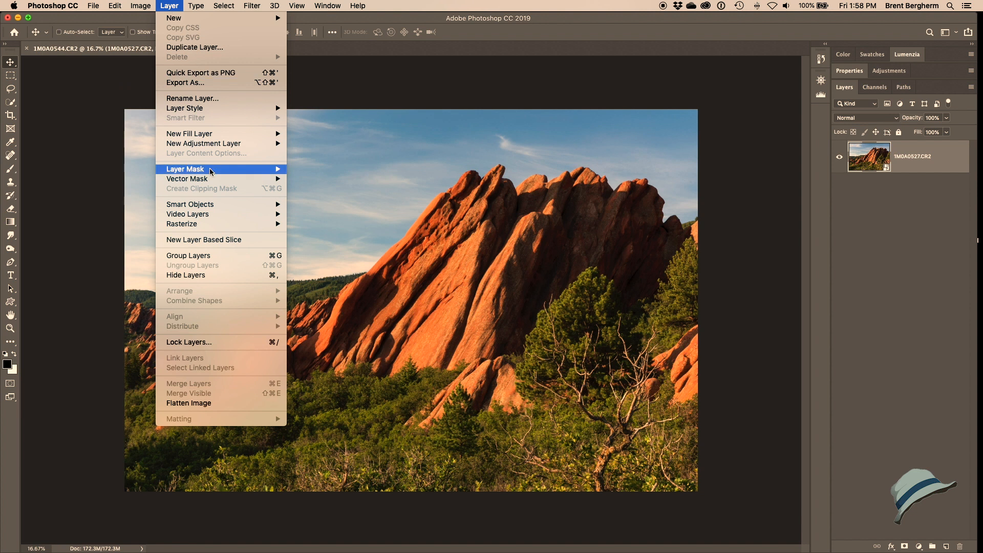
mouse_move(211, 206)
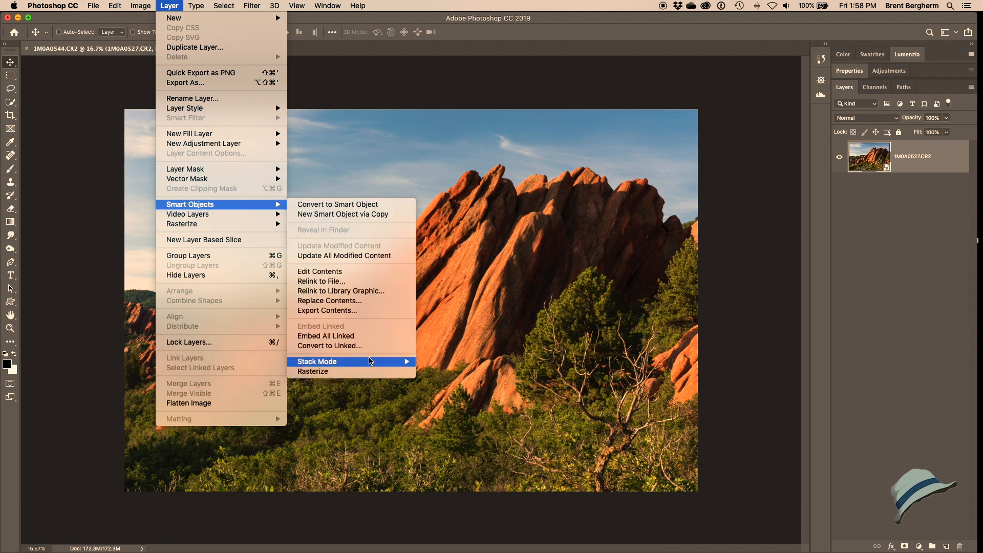
mouse_move(368, 362)
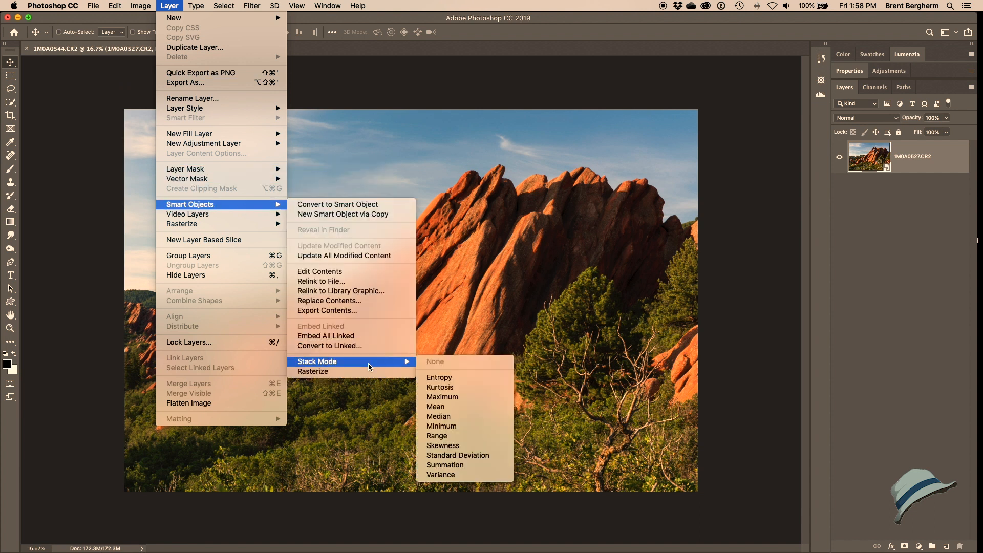
click(436, 408)
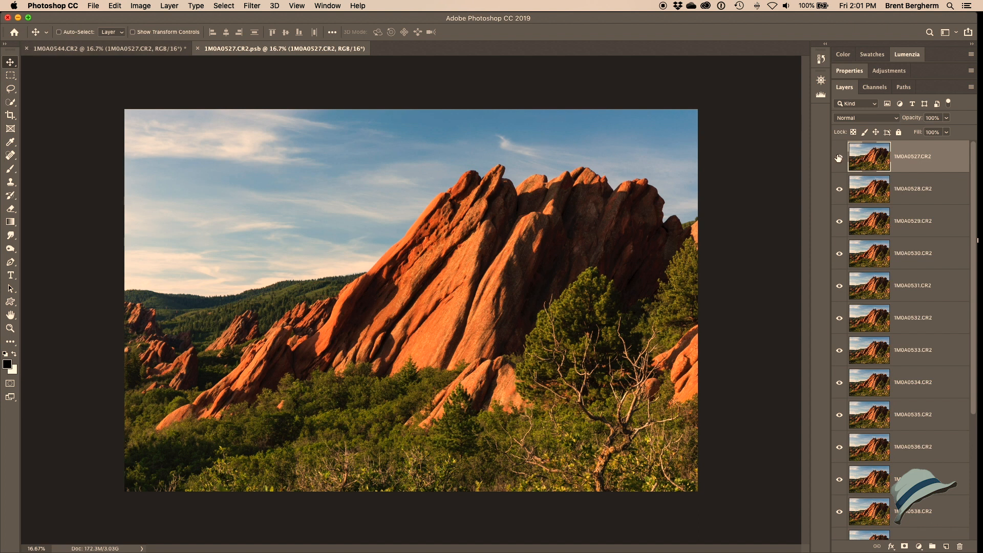
Step: Hide the layers 1M0A0527.CR2 to 1M0A0536.CR2 inside the smart object and add a layer mask to 1M0A0537.CR2
drag(839, 159, 843, 455)
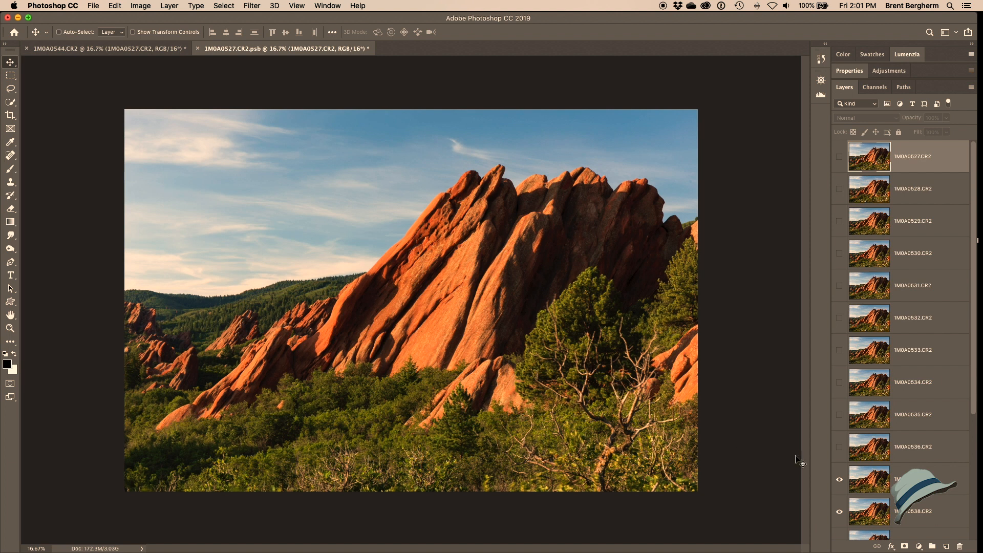
click(863, 480)
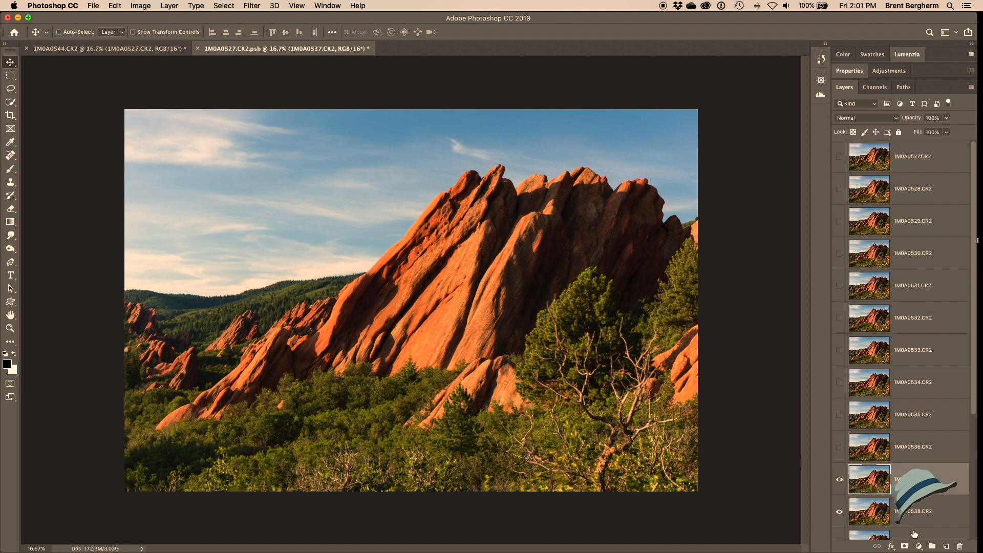
click(904, 547)
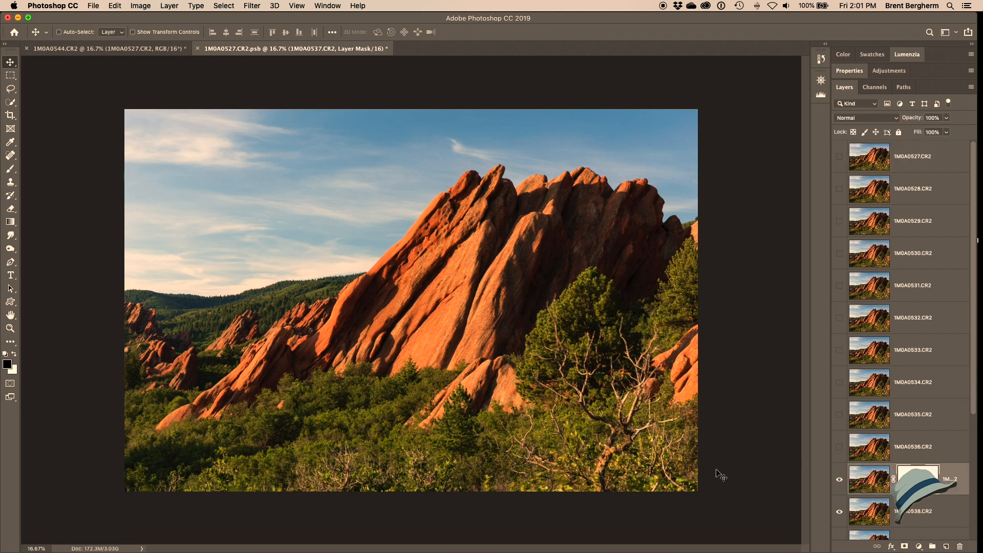
Step: Paint black with the 3300 px brush on the 1M0A0537.CR2 mask over the bare tree, and check the brush's size and hardness
key(b)
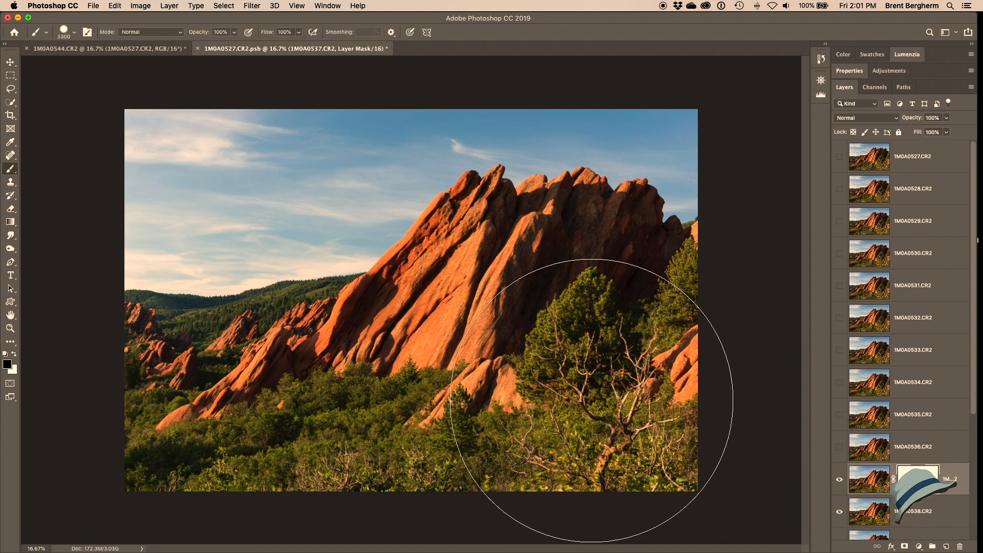
click(595, 402)
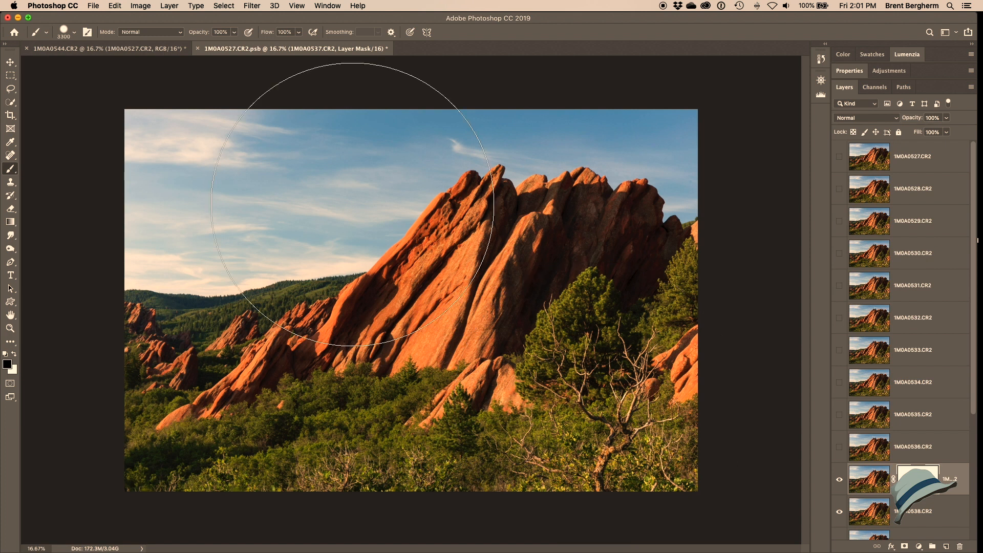
click(75, 33)
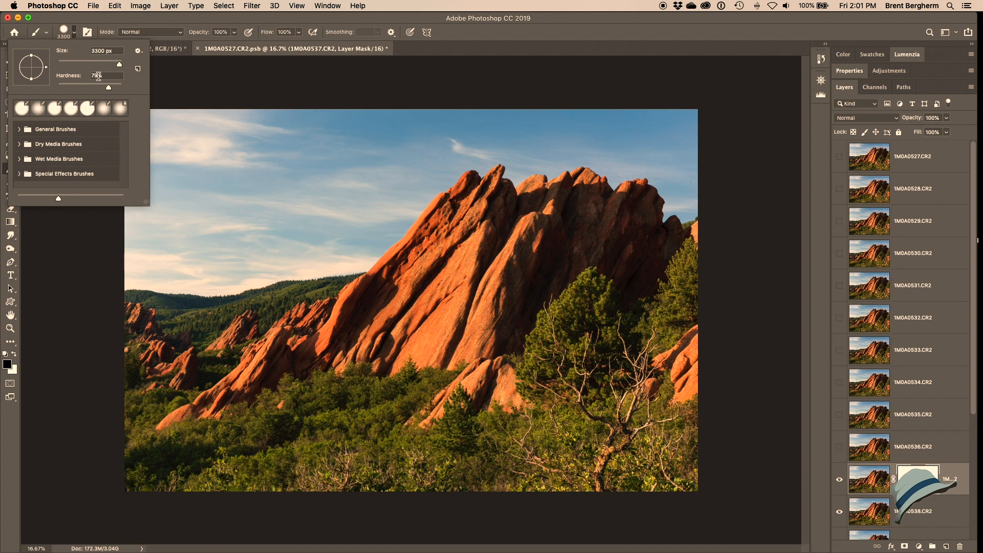
click(74, 34)
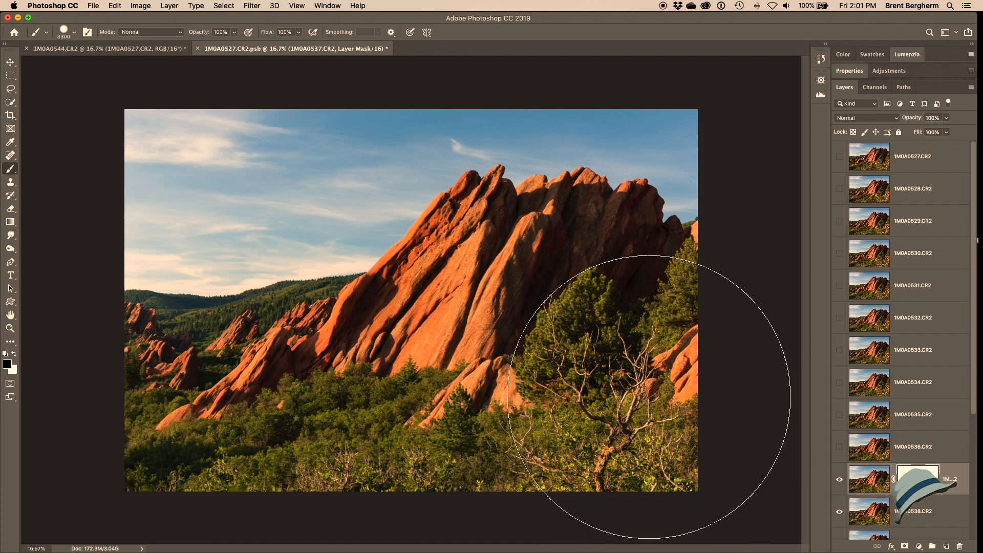
Step: Toggle the visibility of layers 1M0A0536.CR2, 1M0A0537.CR2 and 1M0A0538.CR2 to compare how the clouds shift between frames
scroll(869, 415, down, 6)
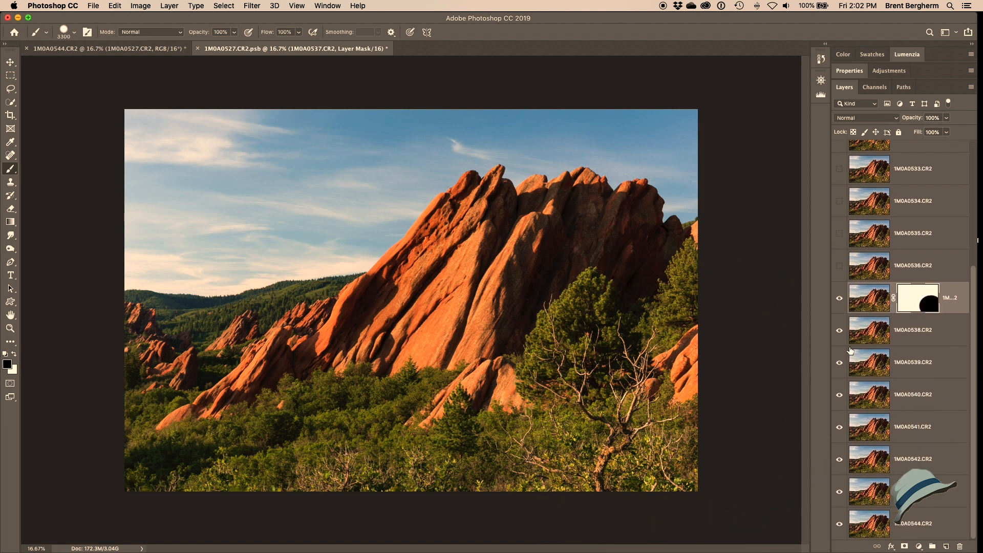
click(839, 297)
click(843, 329)
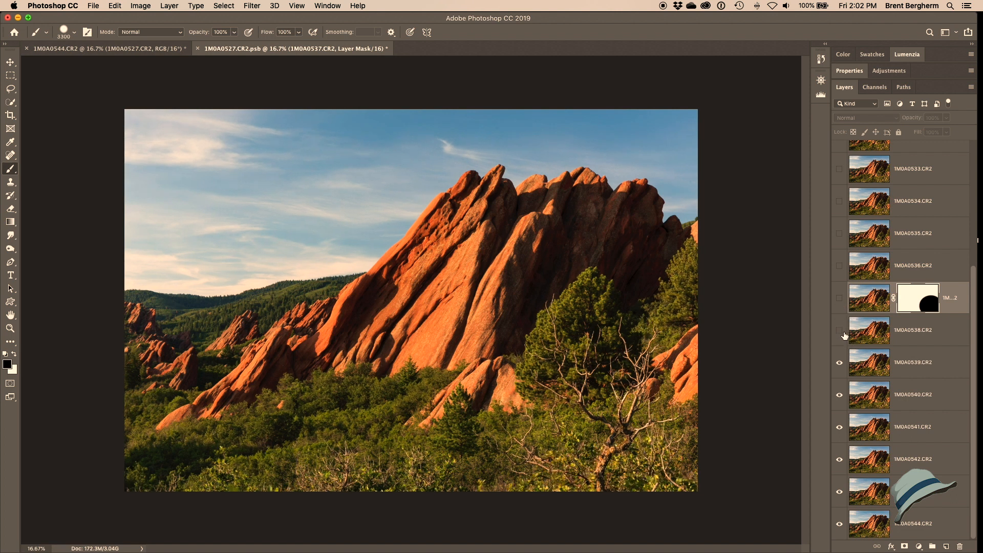
click(839, 265)
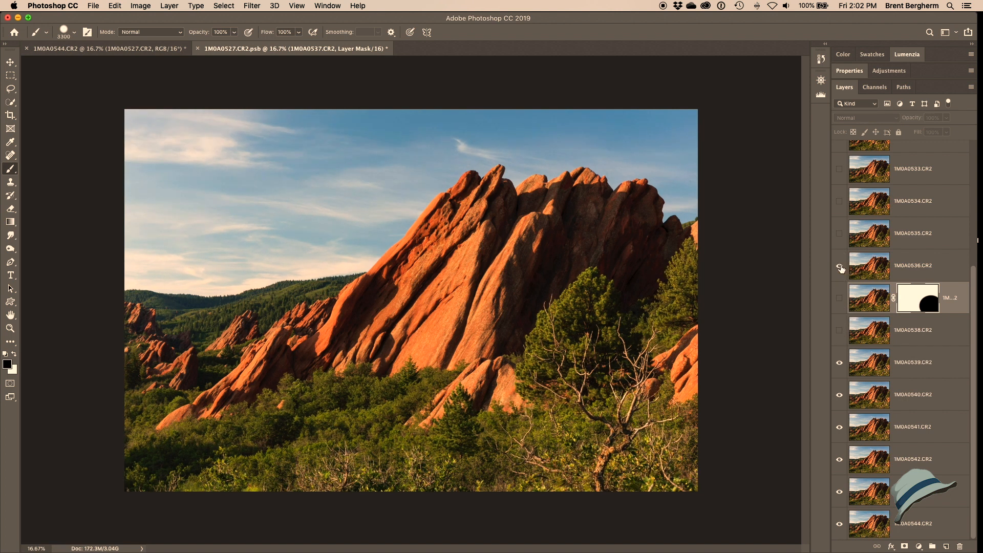
click(839, 265)
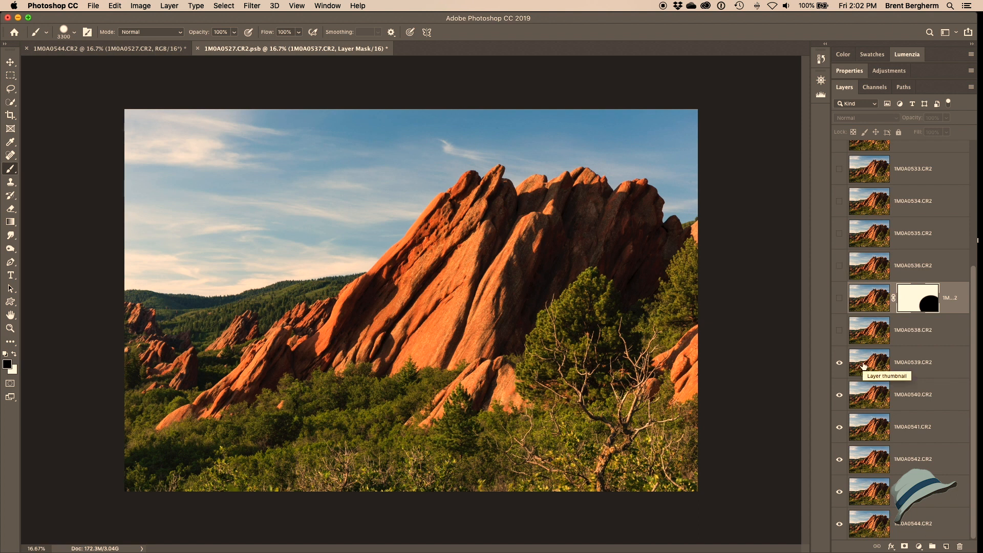
click(839, 331)
click(839, 265)
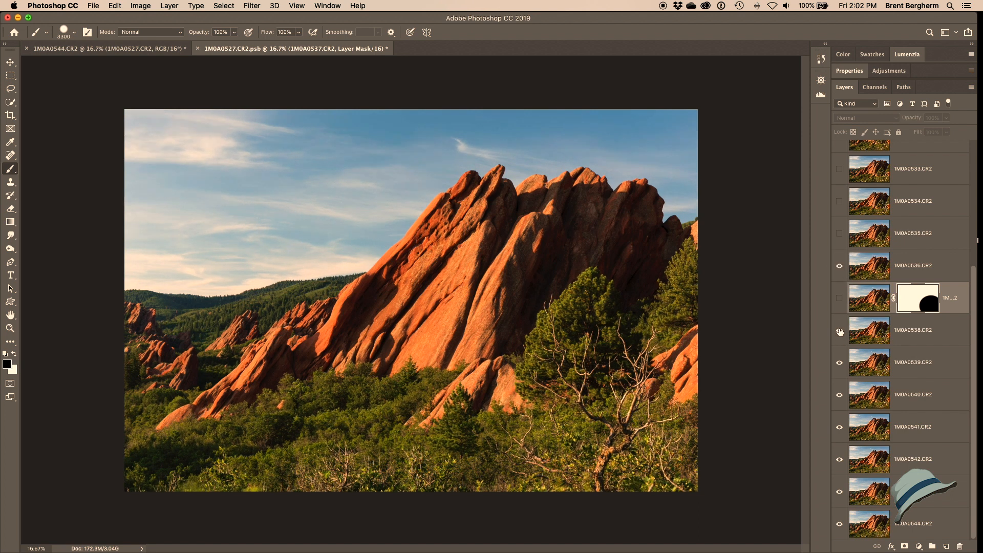
click(839, 266)
click(840, 266)
click(839, 265)
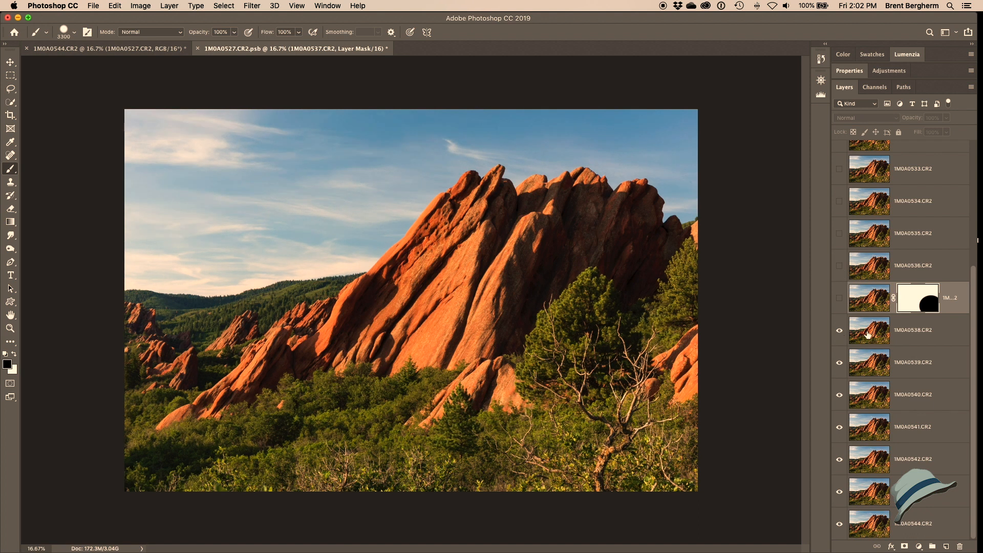
click(840, 331)
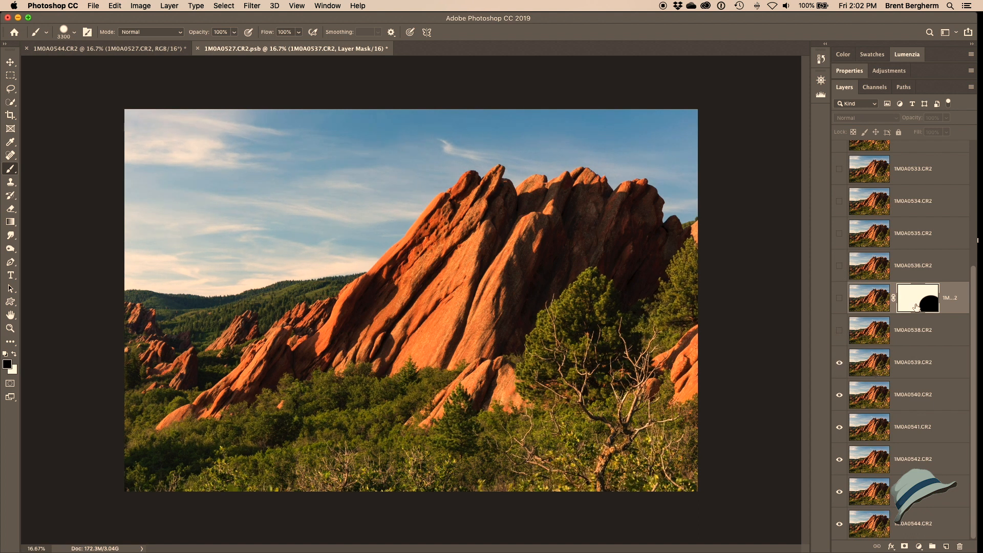
Step: Copy the 1M0A0537.CR2 layer mask onto layers 1M0A0539.CR2, 1M0A0540.CR2 and 1M0A0541.CR2
drag(918, 303, 919, 364)
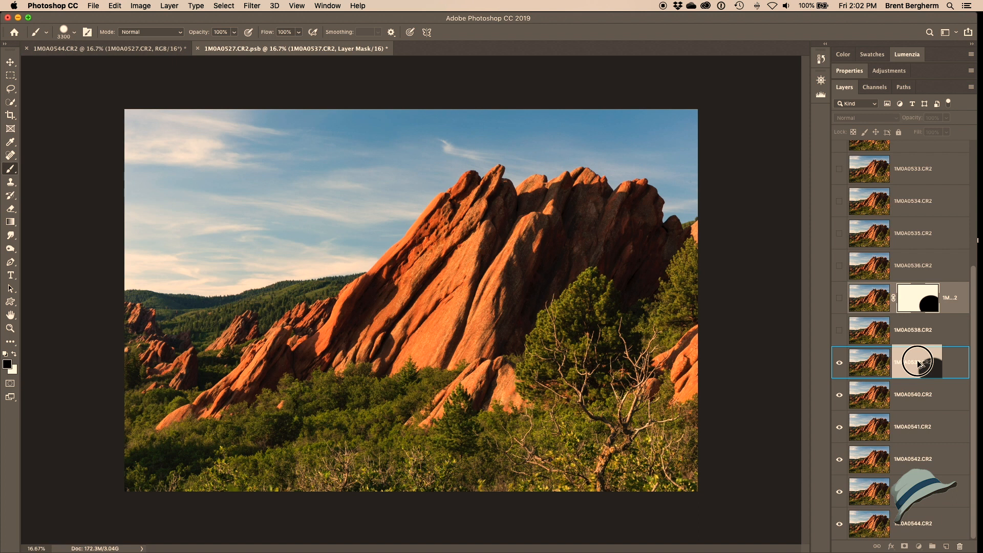
drag(919, 363, 918, 363)
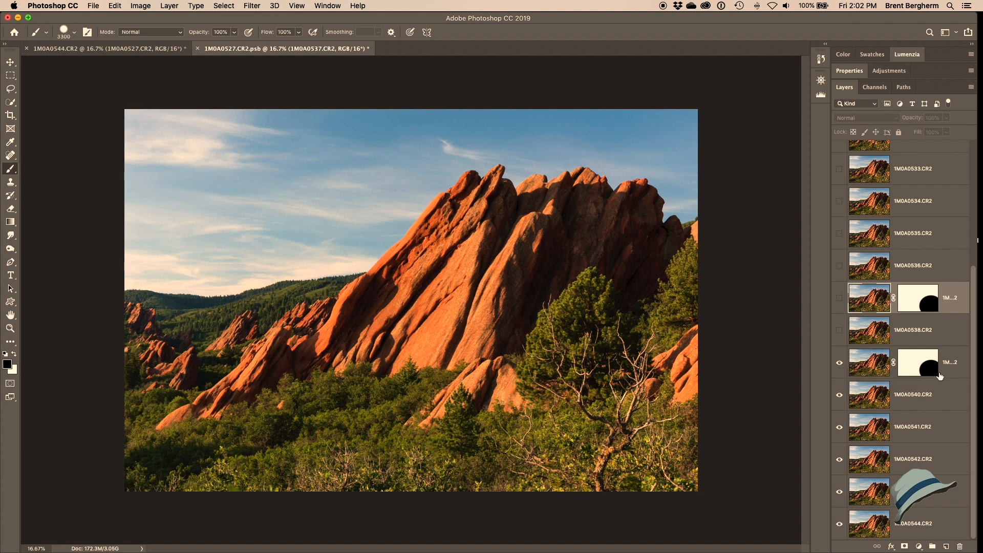
drag(926, 369, 923, 433)
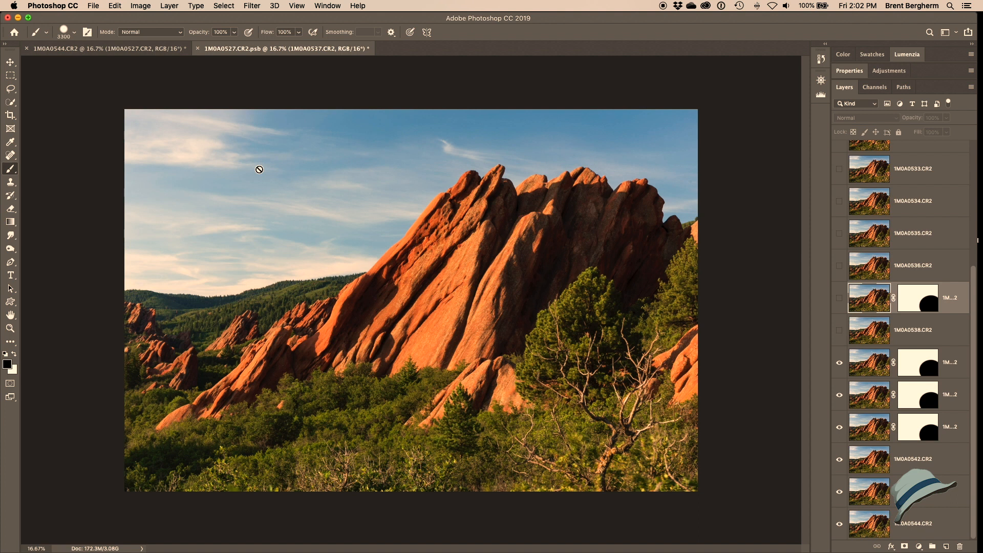
Step: Hide layers 1M0A0542.CR2 to 1M0A0544.CR2 and show all layers from 1M0A0527.CR2 to 1M0A0541.CR2
drag(838, 463, 840, 518)
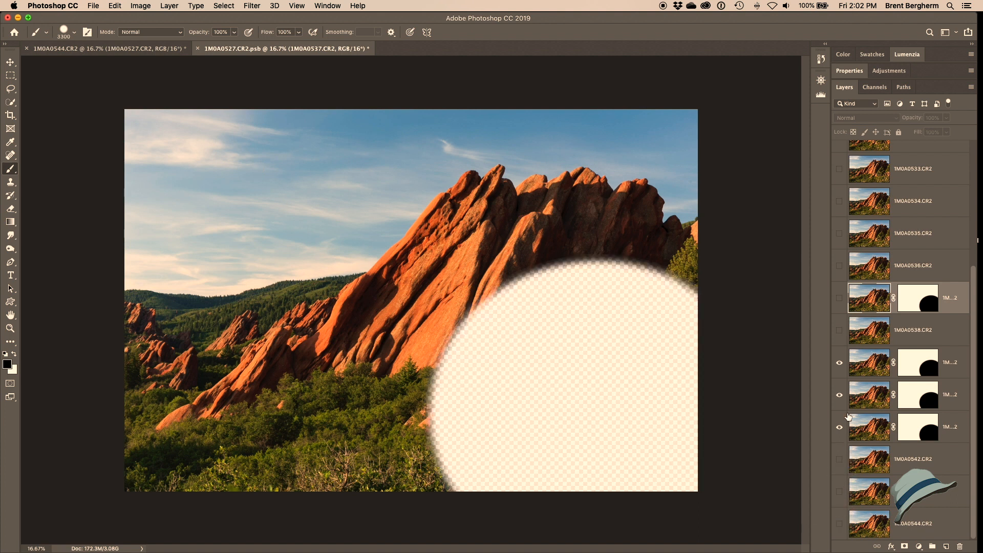
scroll(843, 397, up, 3)
drag(840, 427, 844, 105)
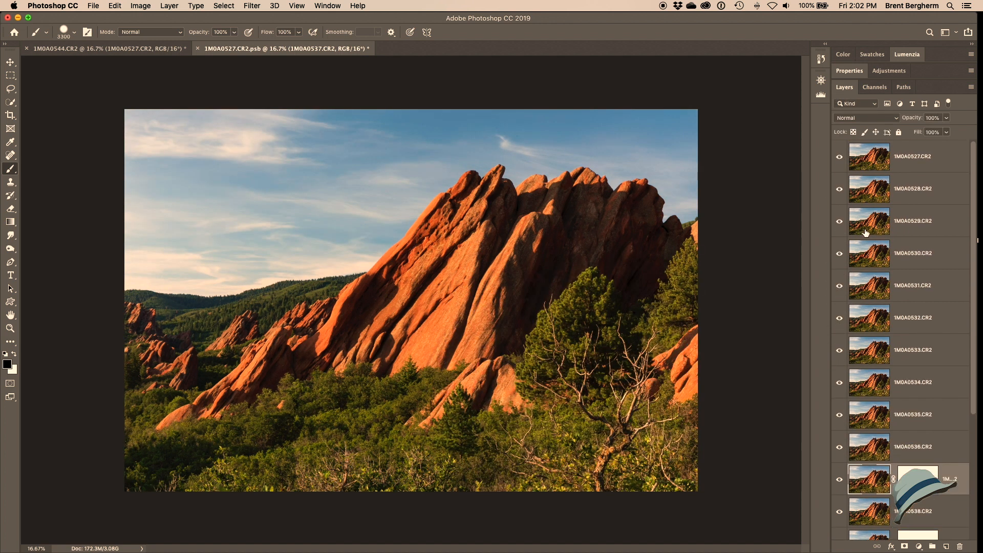
Step: Switch to the Move tool, save the smart object contents and check the blended sky in the 1M0A0544.CR2 document
click(109, 52)
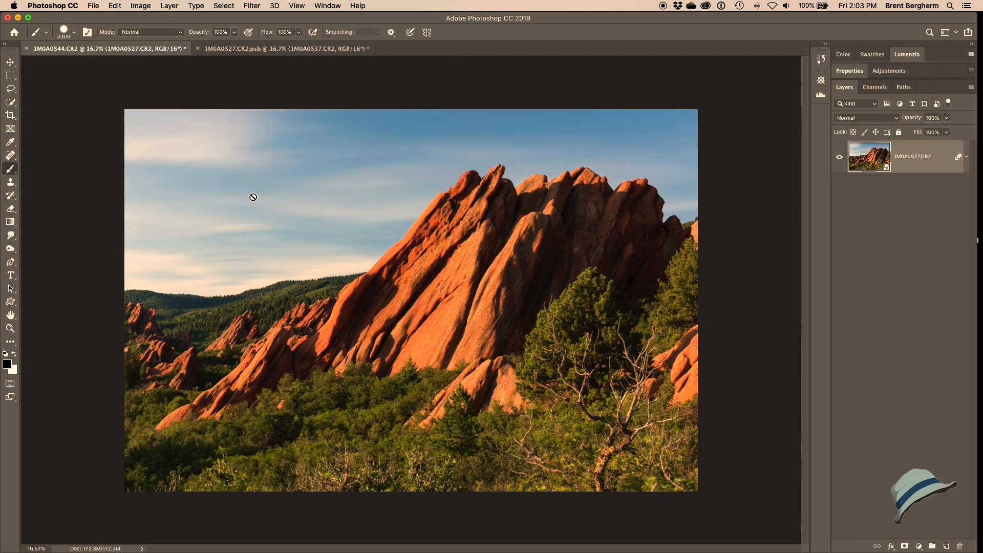
click(248, 49)
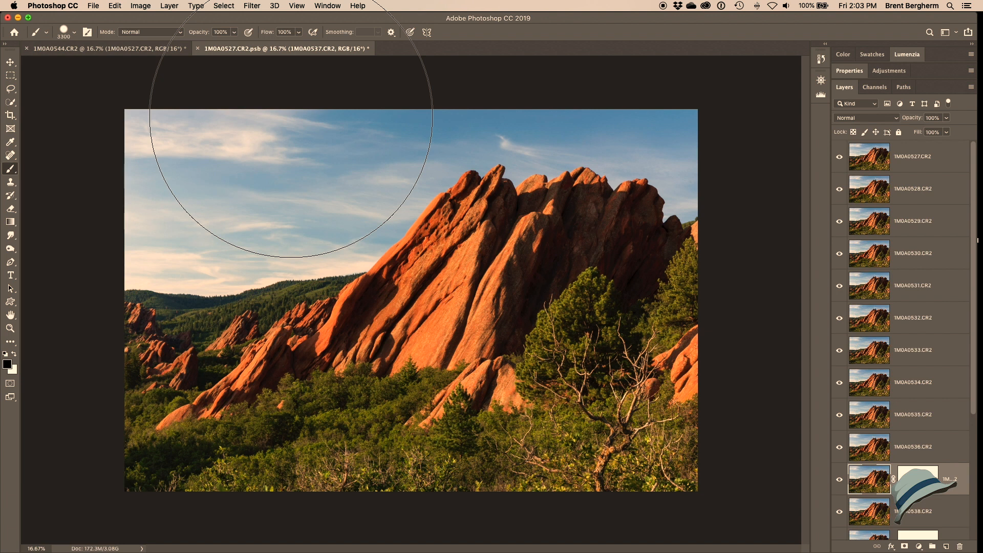
key(v)
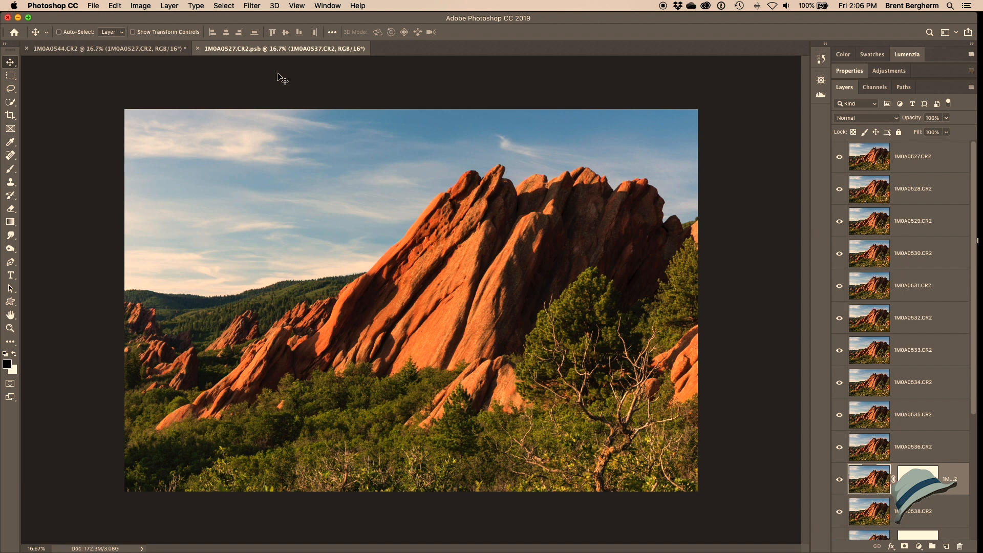
click(159, 53)
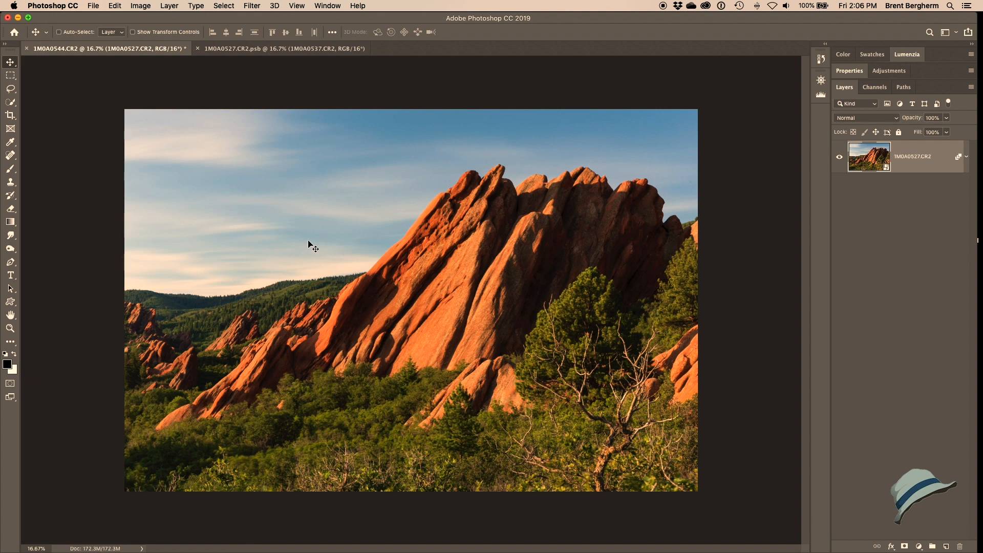
click(275, 49)
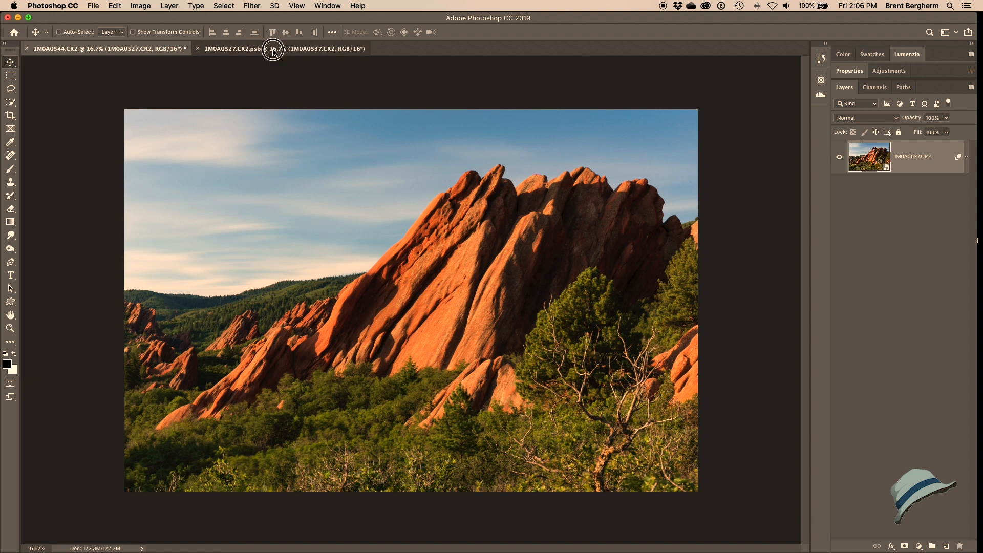
Step: Hide the masked layers 1M0A0540.CR2 and 1M0A0541.CR2, and save the smart object contents to update the main document
scroll(877, 432, down, 5)
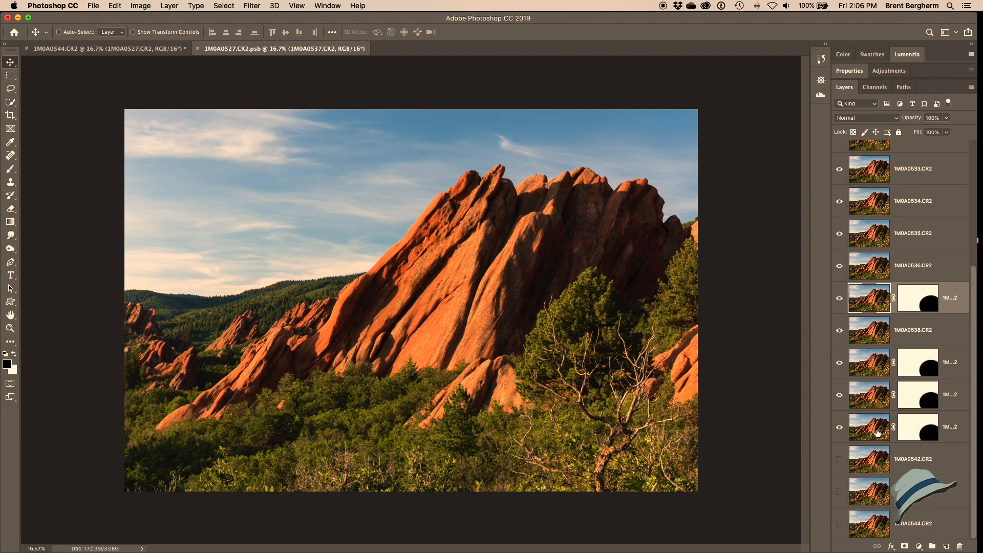
click(839, 427)
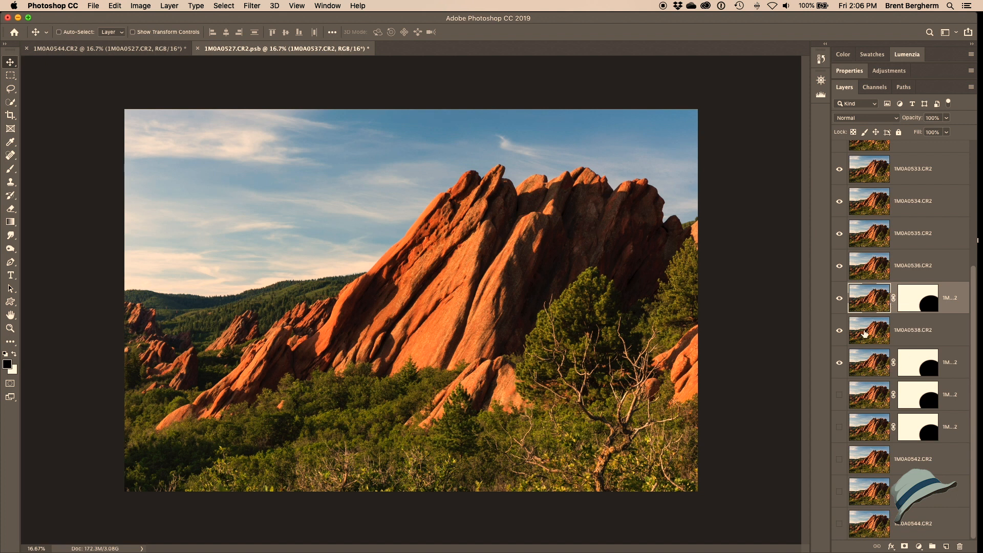
key(super)
click(87, 49)
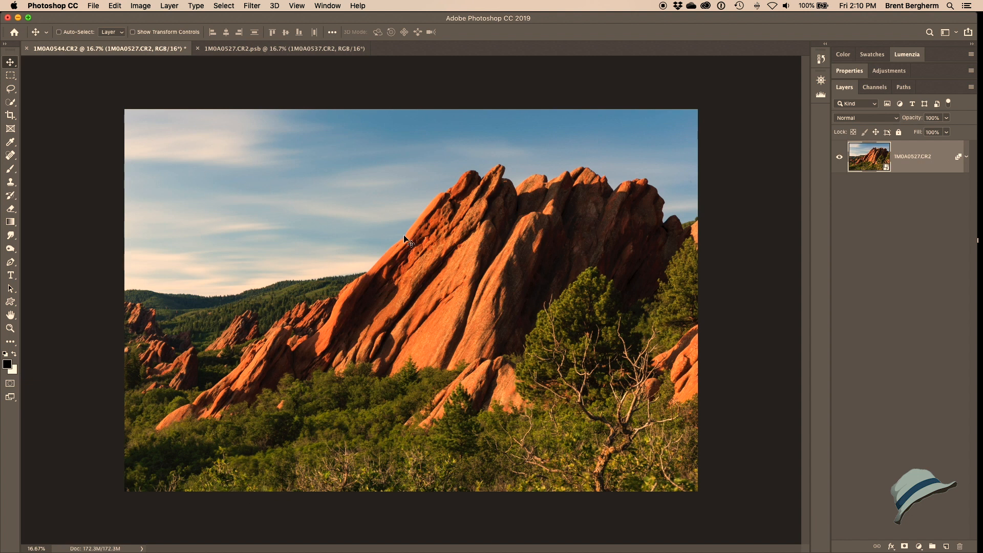
Step: Delete the hidden layers 1M0A0540.CR2 to 1M0A0544.CR2 from the smart object contents
click(274, 49)
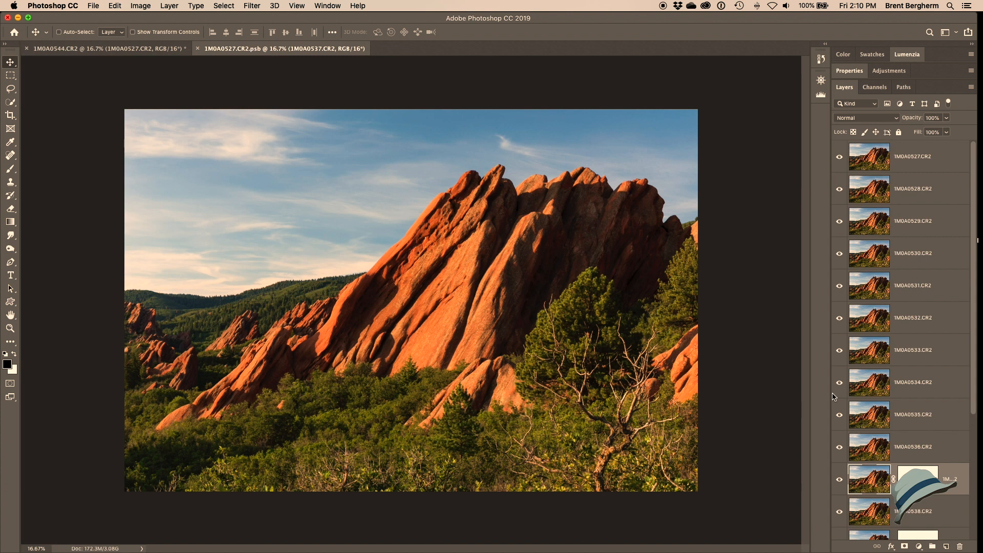
scroll(860, 419, down, 5)
click(873, 408)
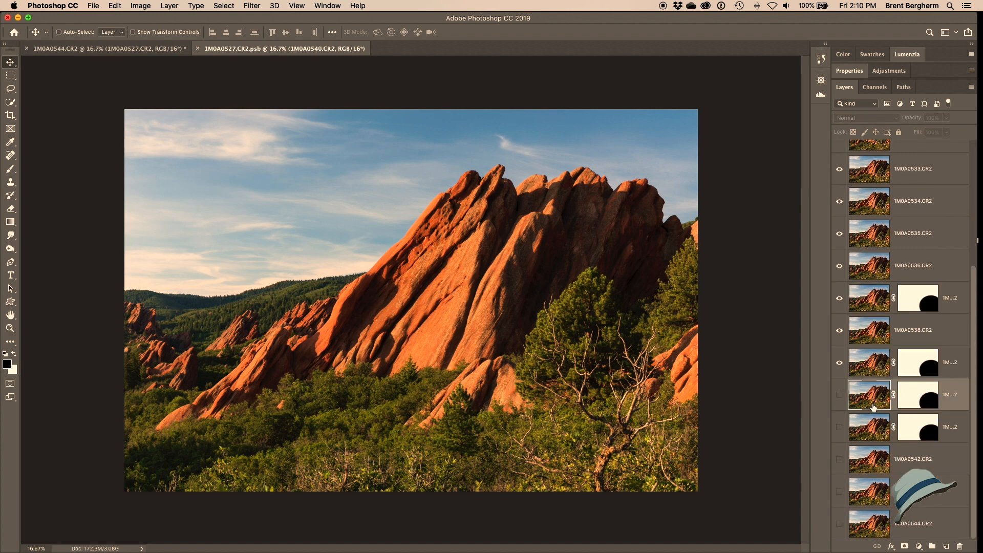
shift+click(873, 525)
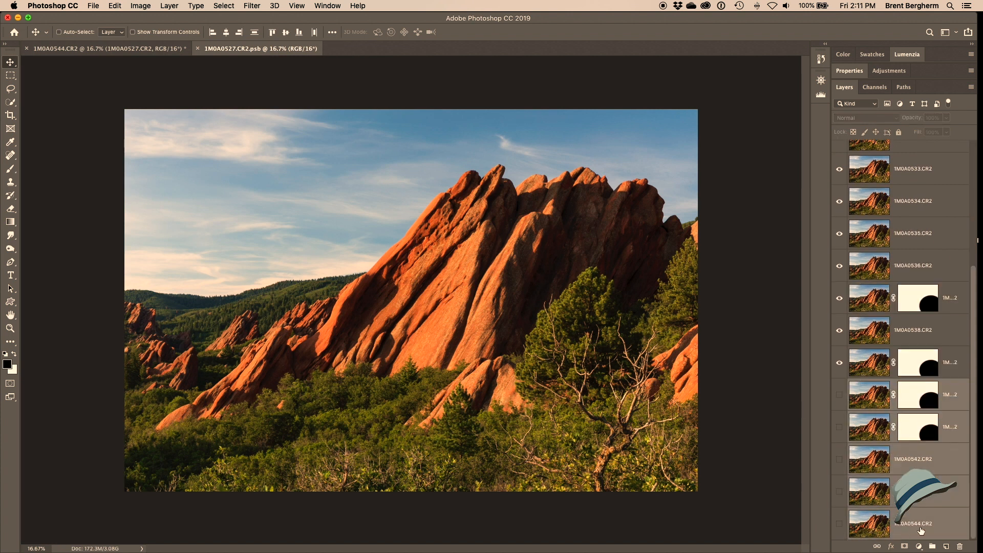
click(961, 547)
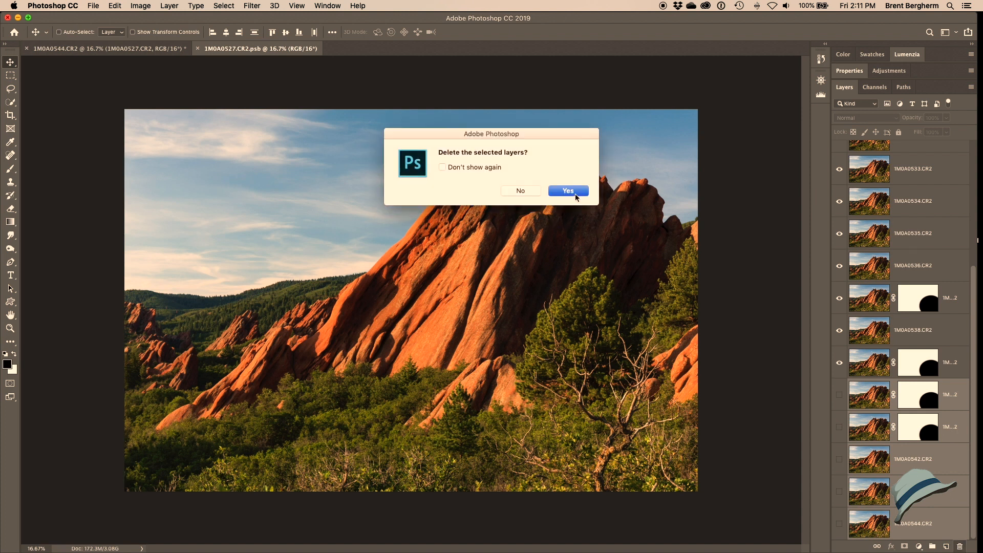
click(574, 192)
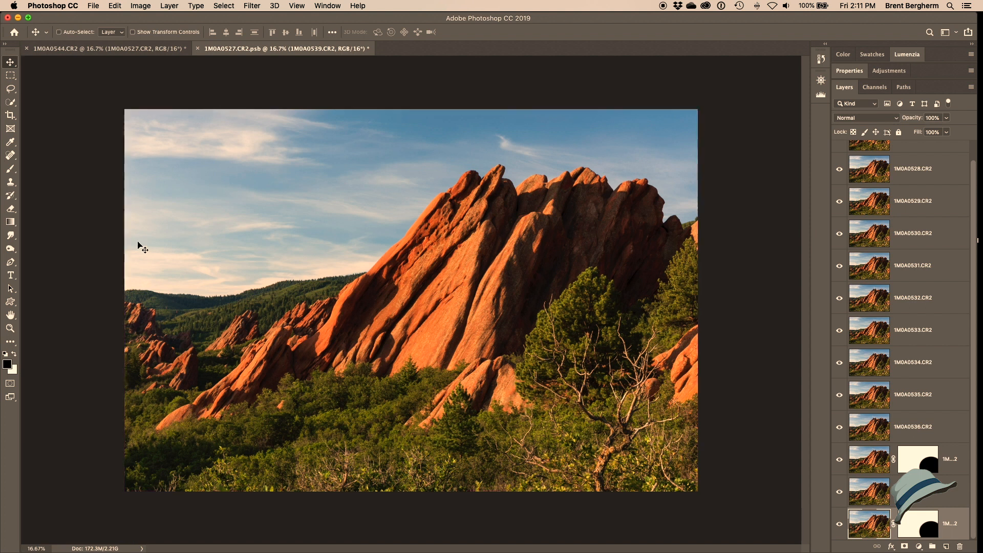
Step: Check the main document's blend, and save and close the smart object contents file 1M0A0527.CR2.psb
click(111, 48)
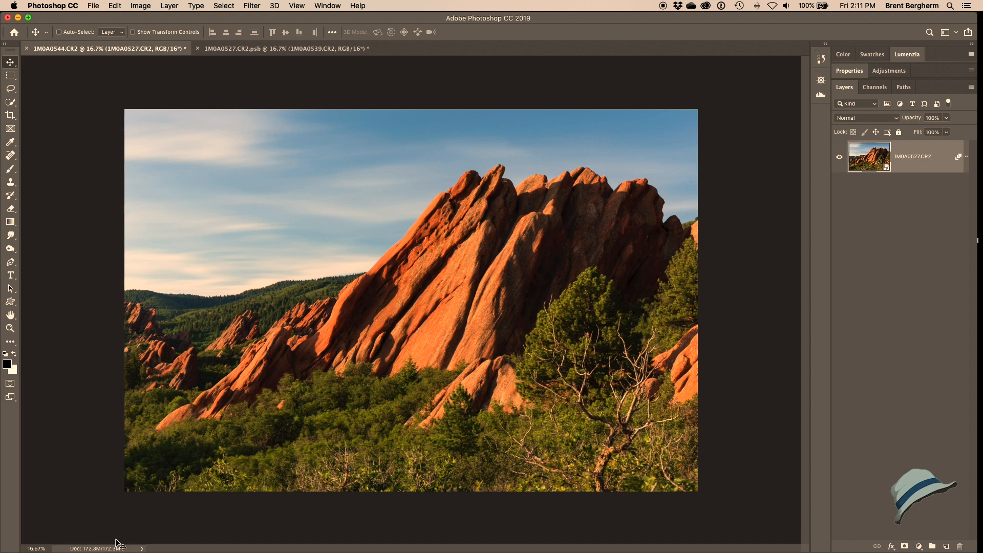
click(245, 48)
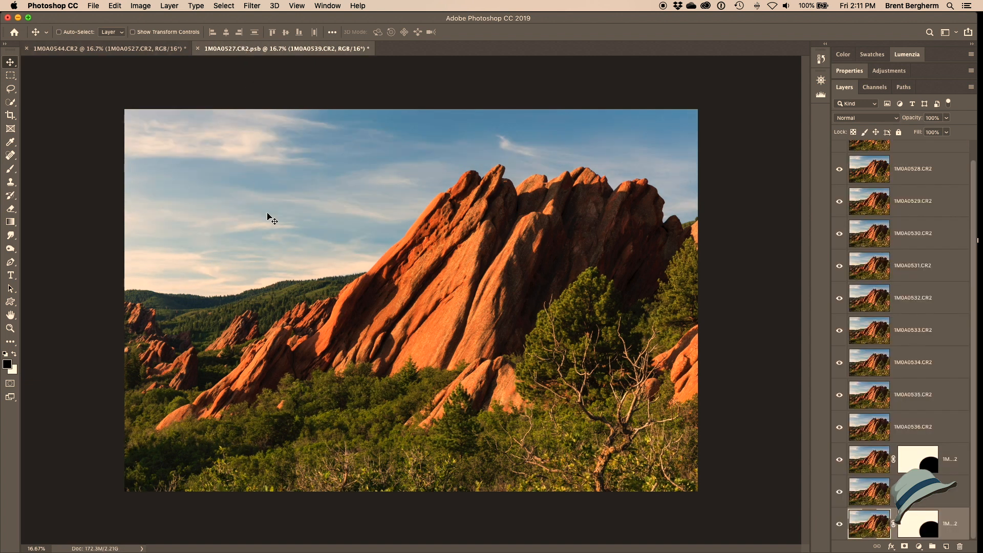
key(super+s)
click(197, 49)
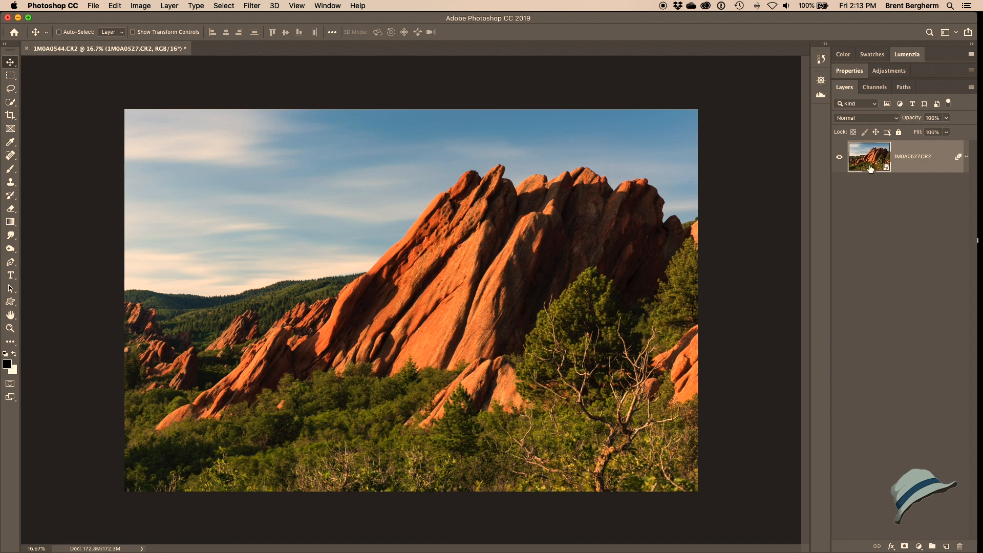
Step: Duplicate the 1M0A0527.CR2 smart object layer and rasterize the copy
drag(870, 166, 946, 545)
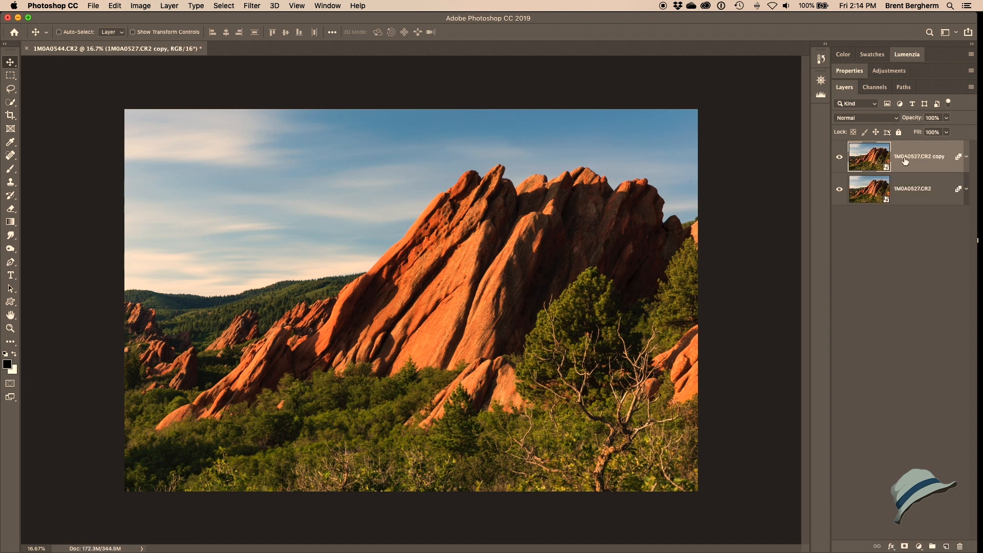
right_click(915, 160)
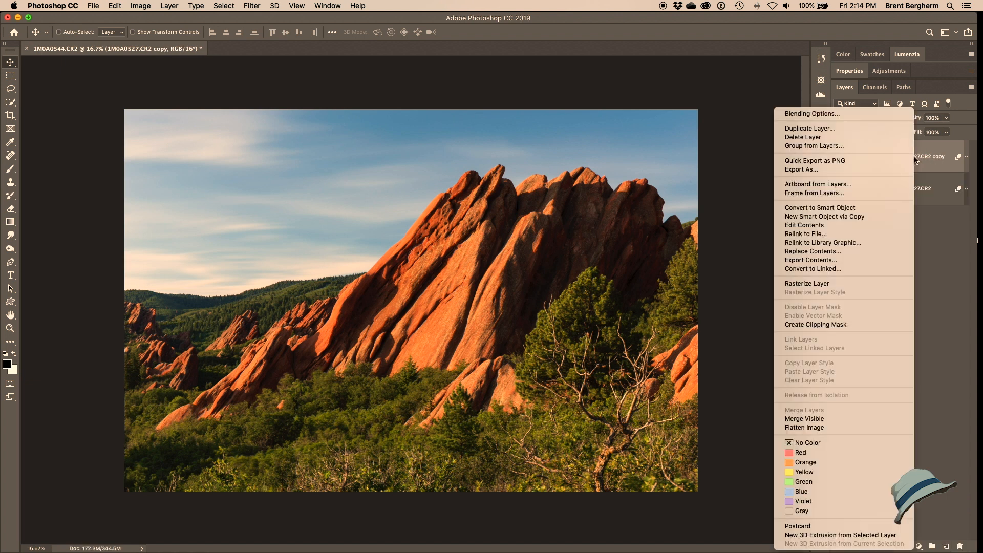
click(821, 284)
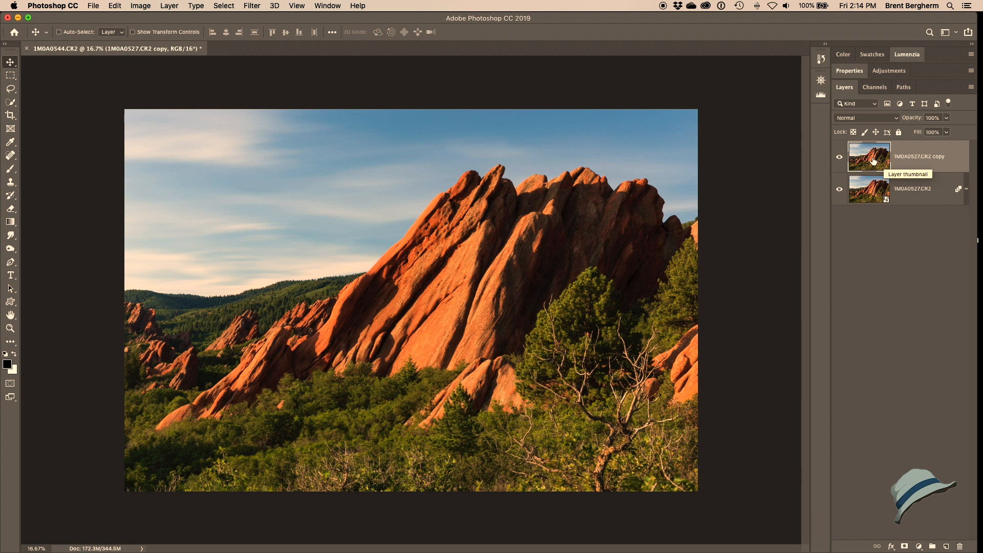
Step: Apply a High Pass filter with a radius of 1.5 pixels to the 1M0A0527.CR2 copy layer
click(252, 6)
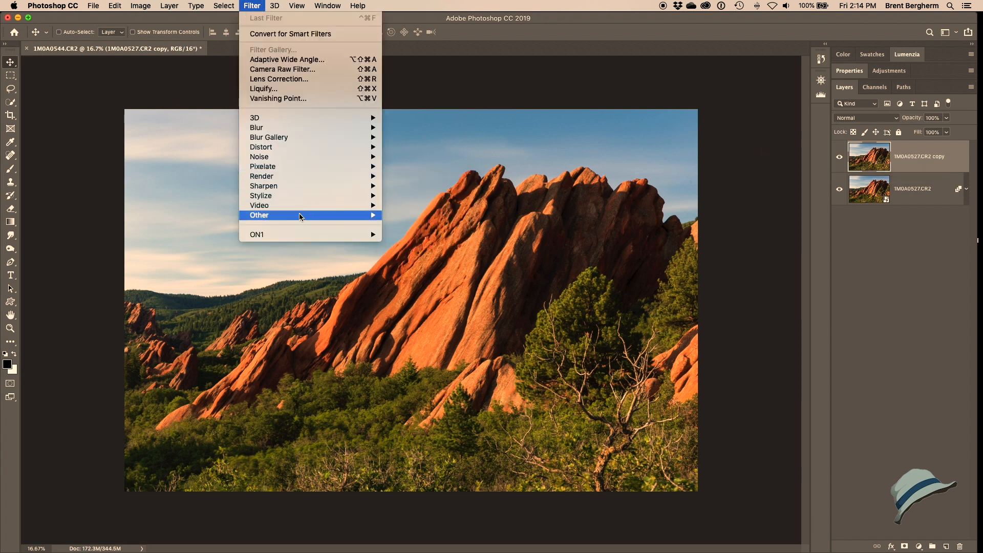
mouse_move(299, 215)
click(418, 225)
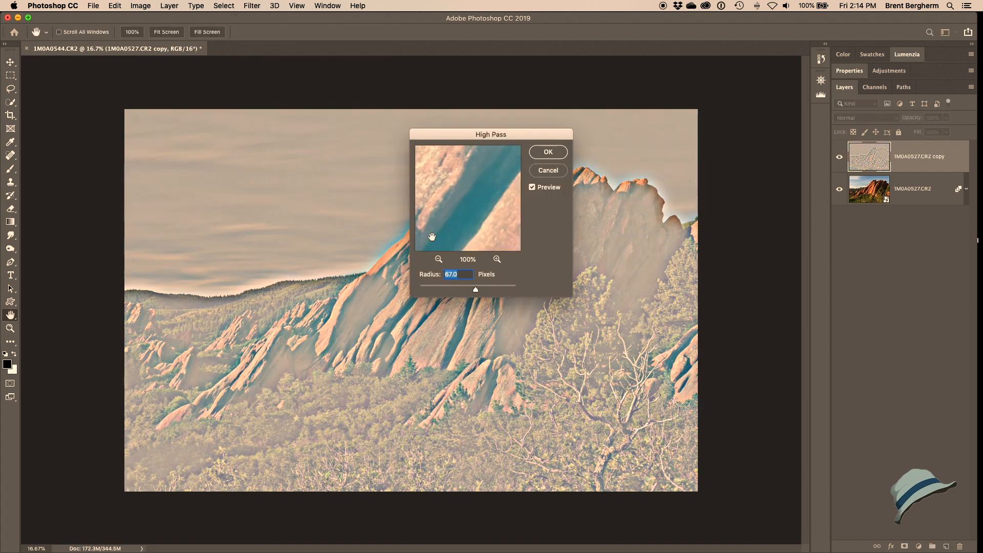
drag(476, 291, 428, 290)
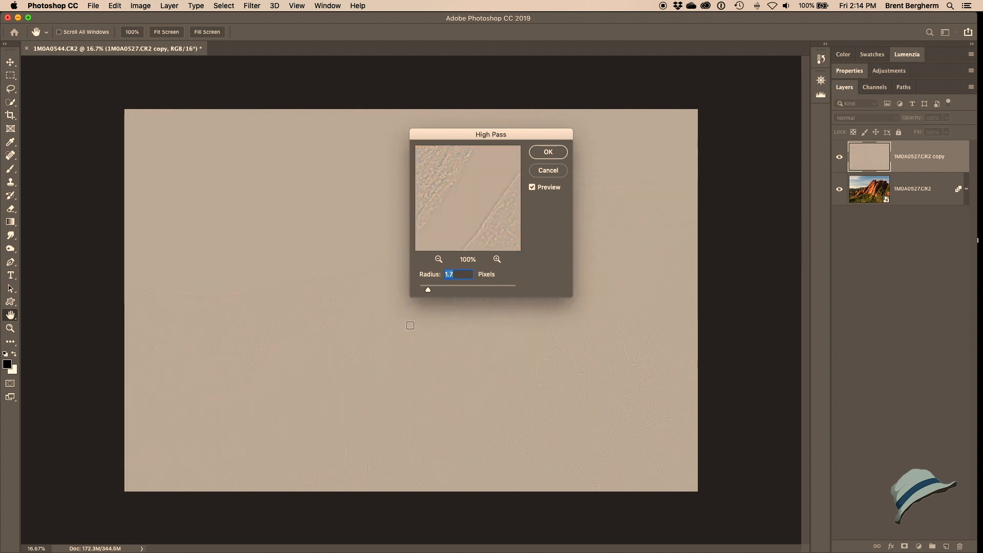
click(398, 311)
click(346, 474)
drag(471, 198, 453, 169)
click(479, 184)
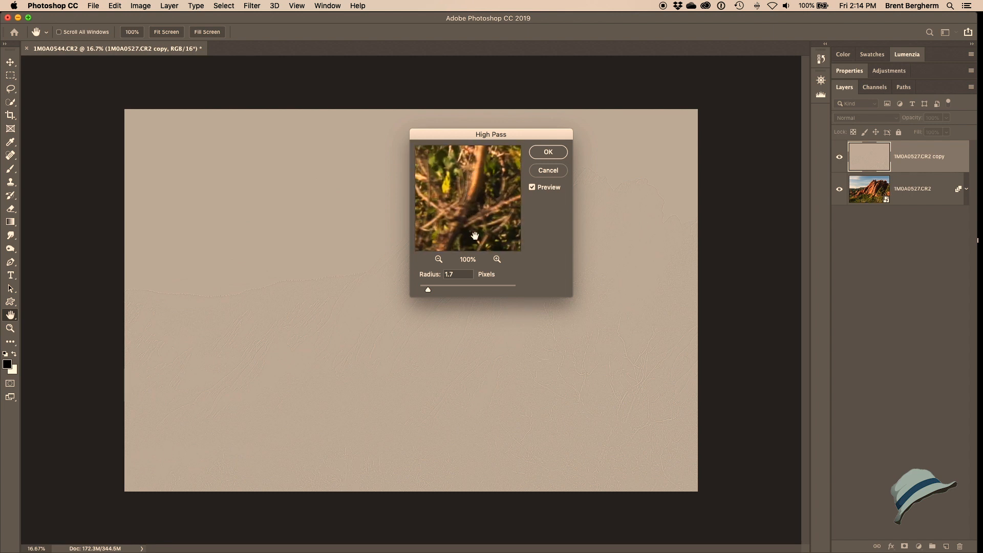
double_click(456, 274)
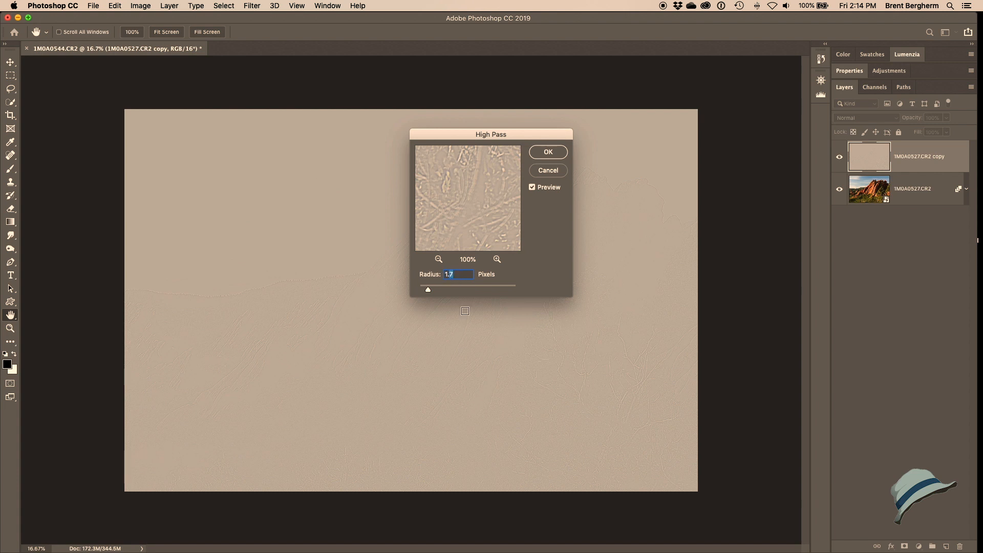
text(1.5)
click(546, 152)
Step: Rename the filtered layer as "HP 1.5 +" and set its blend mode to Overlay
double_click(899, 159)
text(HP)
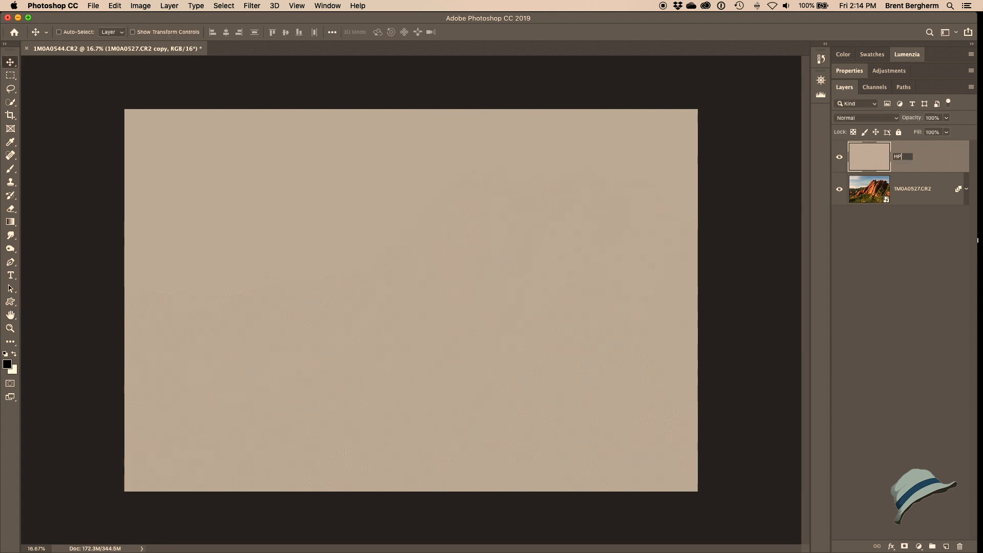
text( 1.5 +)
key(Return)
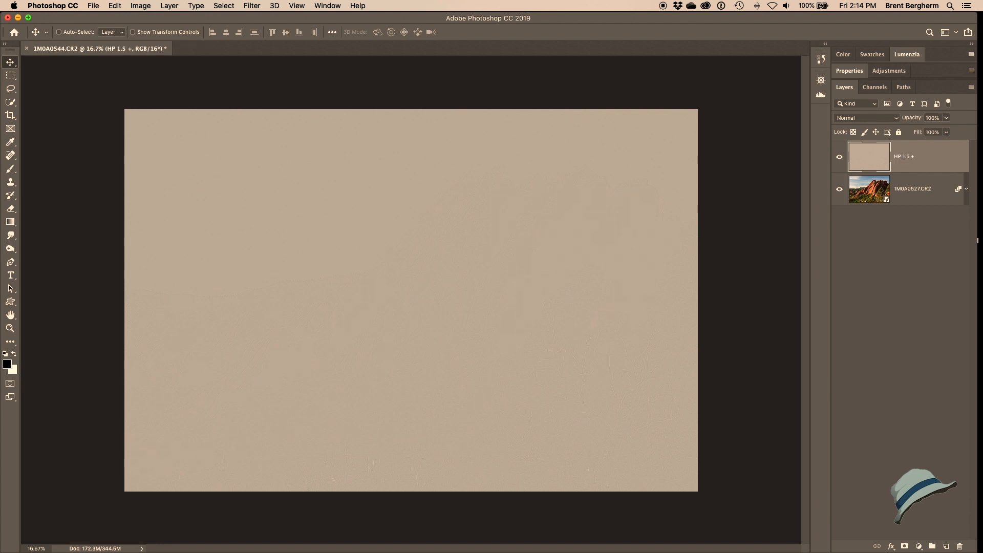
click(862, 117)
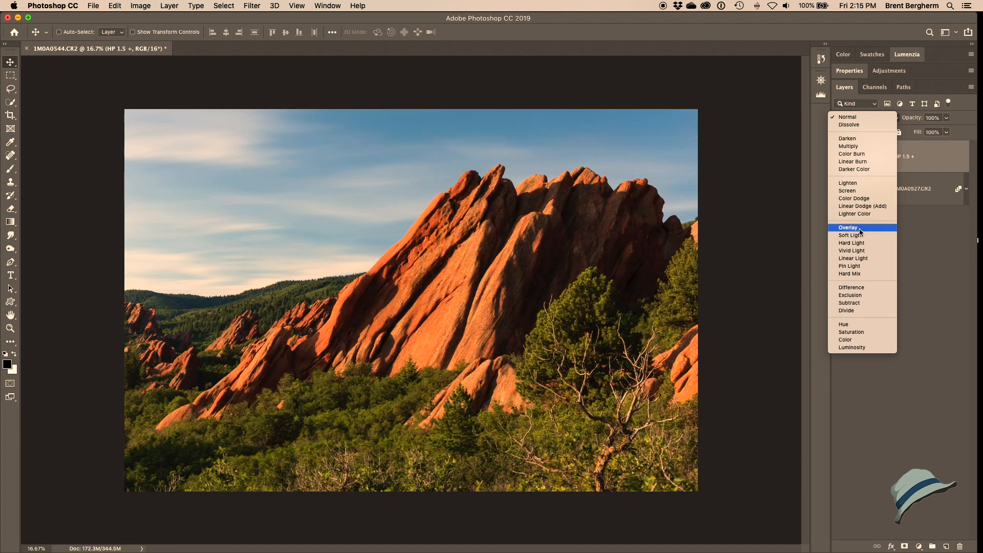
click(860, 229)
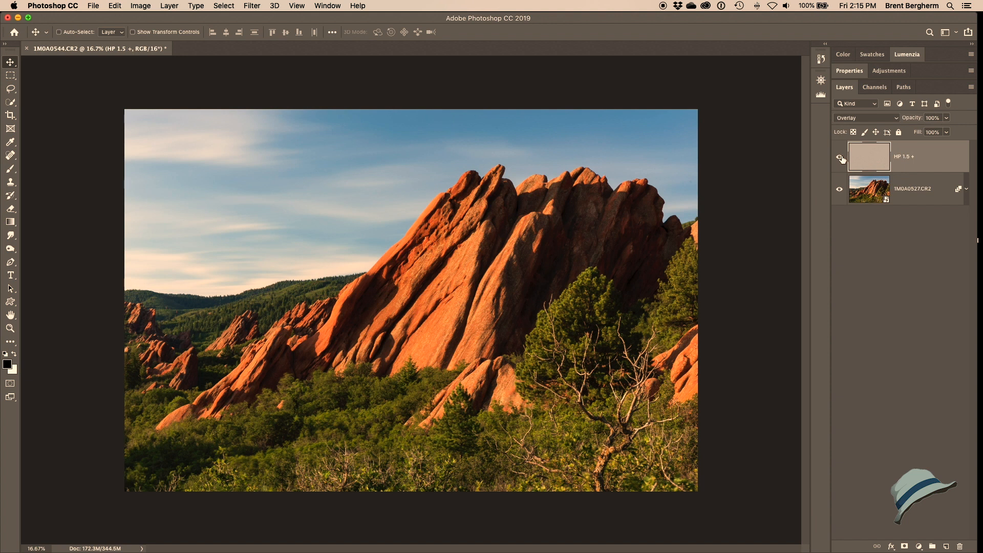
Step: Compare the rock detail with the HP 1.5 + sharpening layer hidden and shown
click(839, 158)
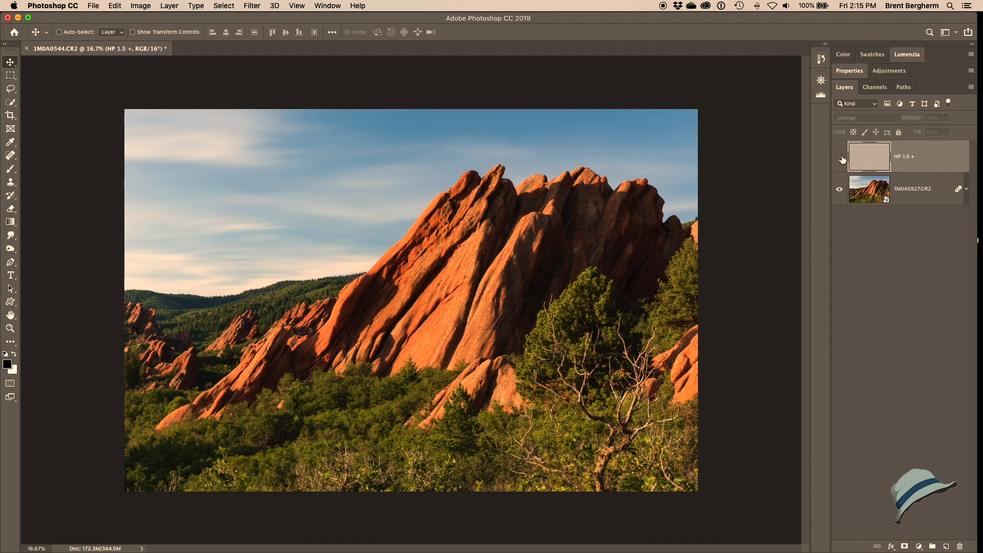
click(839, 158)
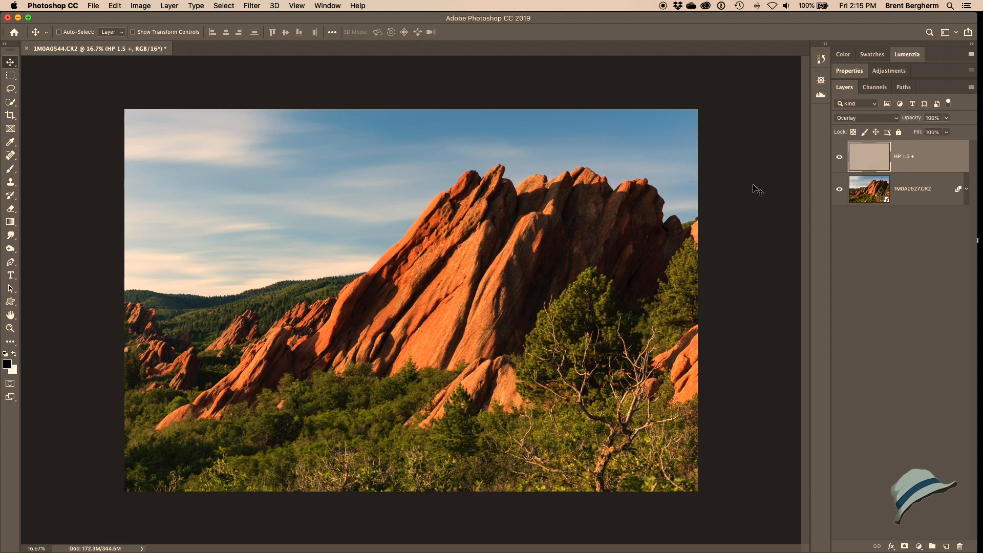
super+click(436, 308)
super+click(436, 308)
super+click(443, 307)
super+click(449, 306)
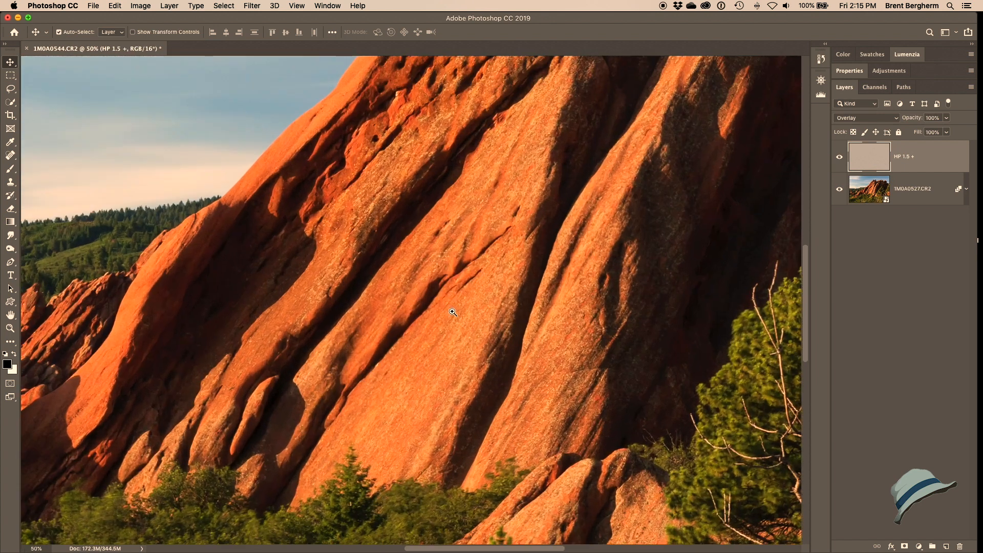
super+click(455, 307)
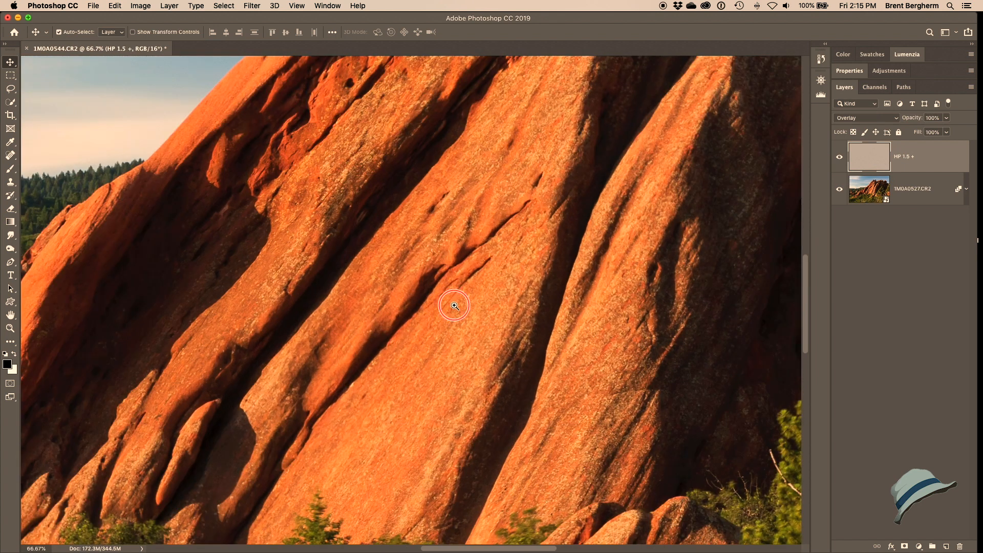
super+click(453, 305)
drag(452, 306, 488, 303)
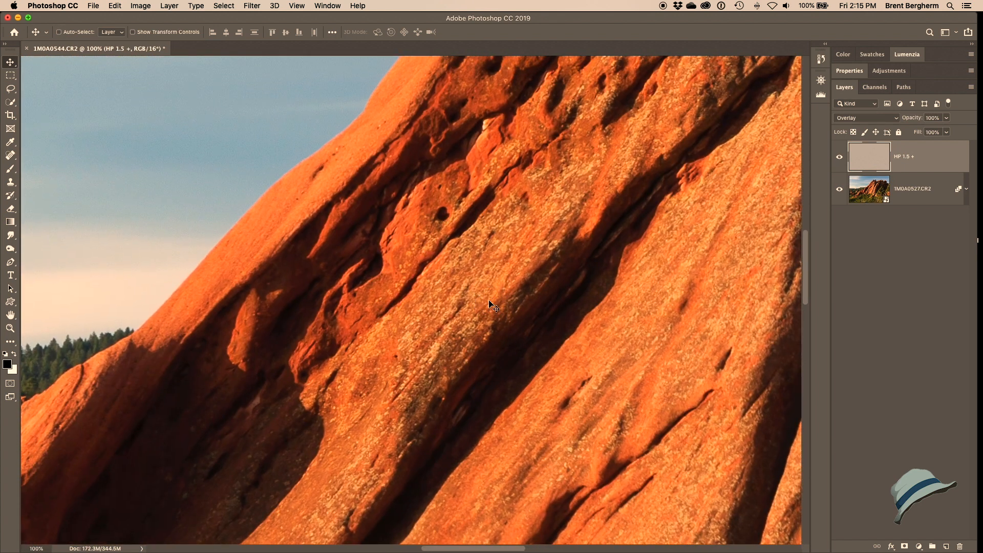
click(840, 158)
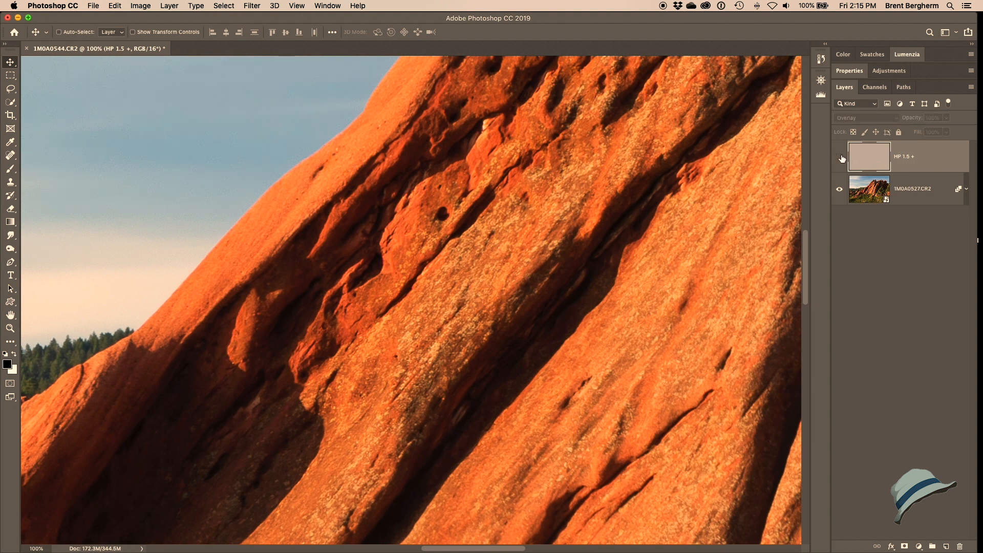
click(840, 158)
click(840, 158)
click(840, 157)
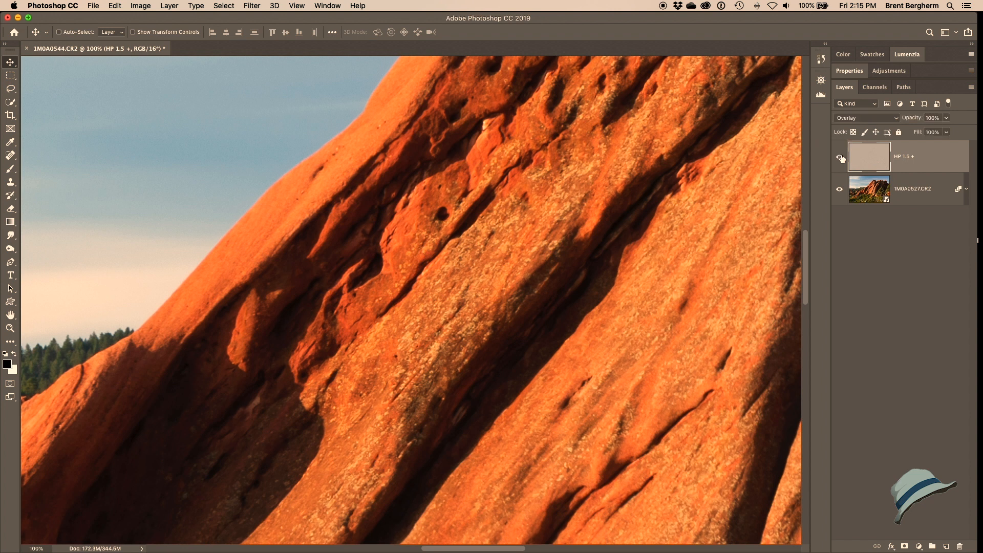
Step: Add a white layer mask to the HP 1.5 + layer
alt+super+click(490, 281)
alt+super+click(490, 281)
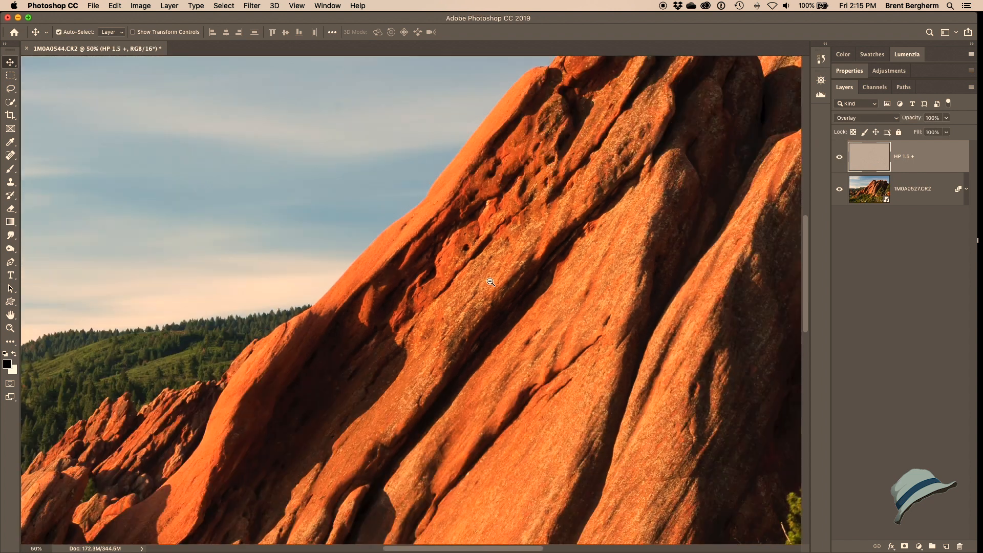
alt+super+click(490, 281)
alt+super+click(489, 281)
alt+super+click(490, 281)
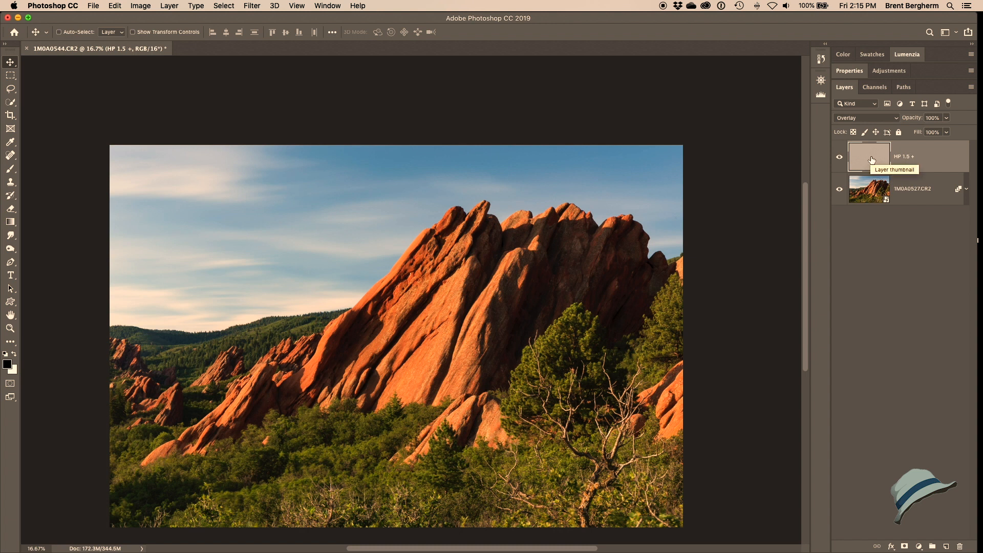
click(904, 546)
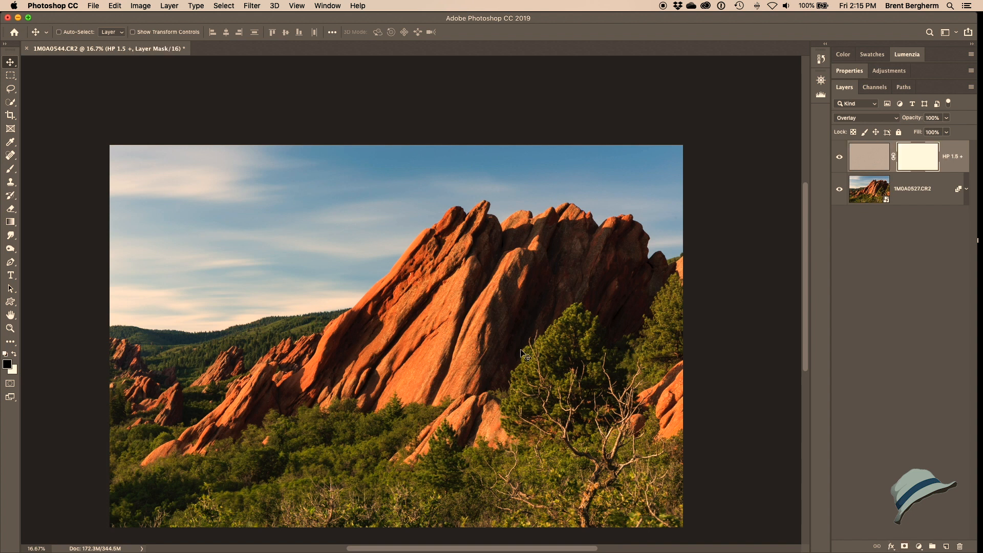
Step: Paint black on the layer mask with an 800 px brush over the foreground bushes and the trees along the image's right edge
key(b)
key(bracketleft)
key(bracketleft)
key(bracketleft)
key(bracketleft)
key(bracketleft)
key(bracketleft)
key(bracketleft)
key(bracketleft)
key(bracketleft)
key(bracketleft)
key(bracketleft)
key(bracketleft)
key(bracketleft)
key(bracketleft)
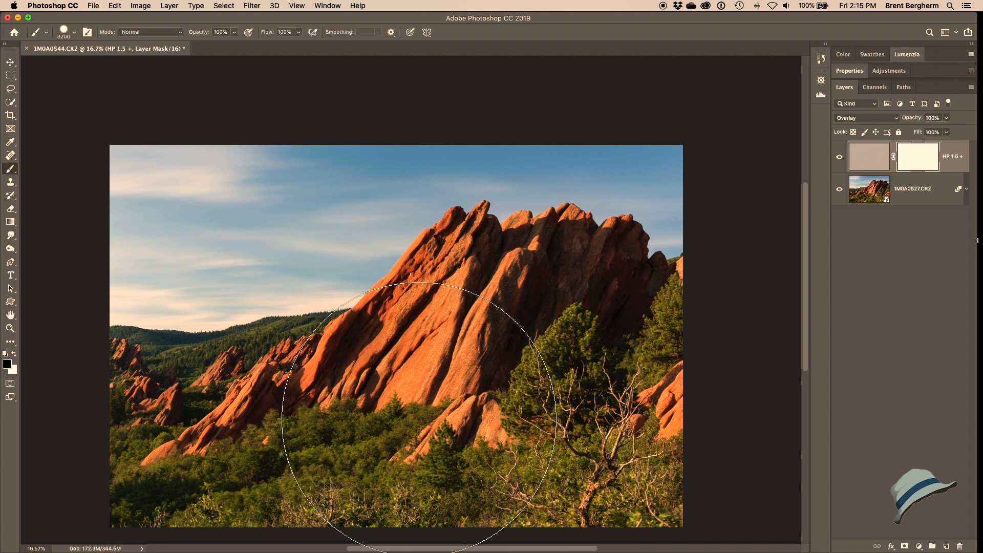
key(bracketleft)
key(bracketleft)
key(bracketleft)
key(bracketleft)
key(bracketleft)
key(bracketleft)
key(bracketleft)
key(bracketleft)
key(bracketleft)
key(bracketleft)
key(bracketleft)
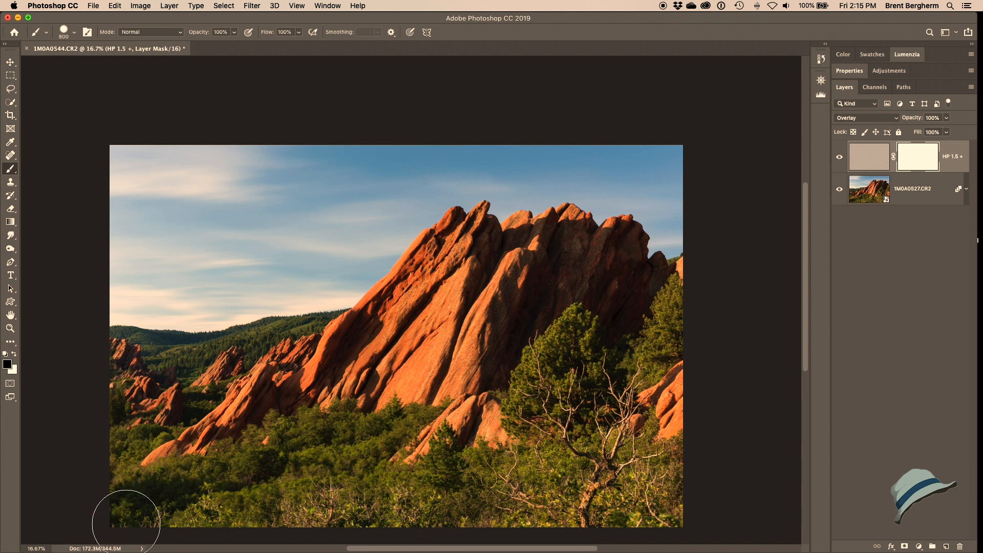
mouse_move(412, 512)
mouse_down()
mouse_move(125, 515)
mouse_move(138, 518)
mouse_up()
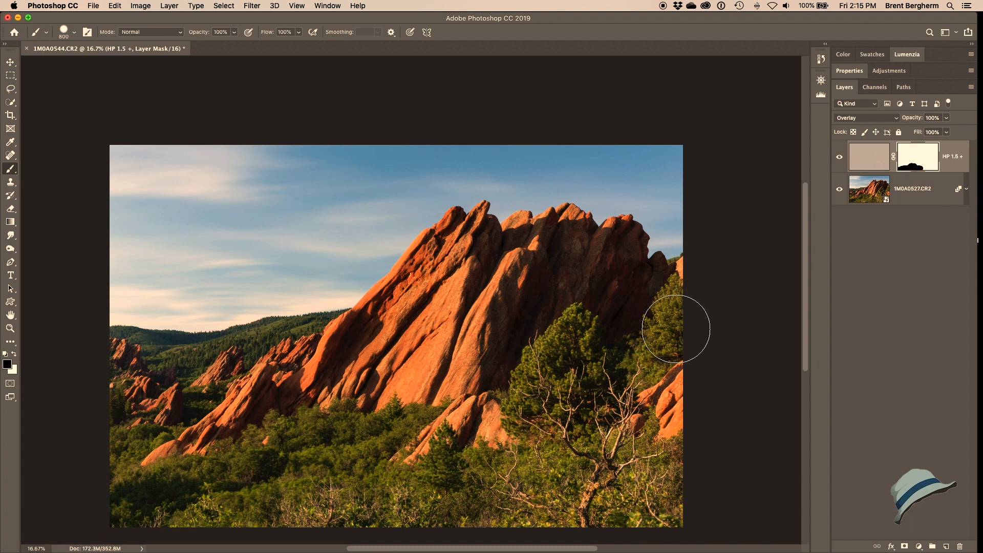
mouse_move(687, 285)
mouse_down()
mouse_move(692, 261)
mouse_move(686, 307)
mouse_move(670, 330)
mouse_move(698, 368)
mouse_move(676, 397)
mouse_up()
Step: Duplicate the masked HP 1.5 + layer and rename the copy as "HP 1.5 -"
drag(872, 159, 946, 546)
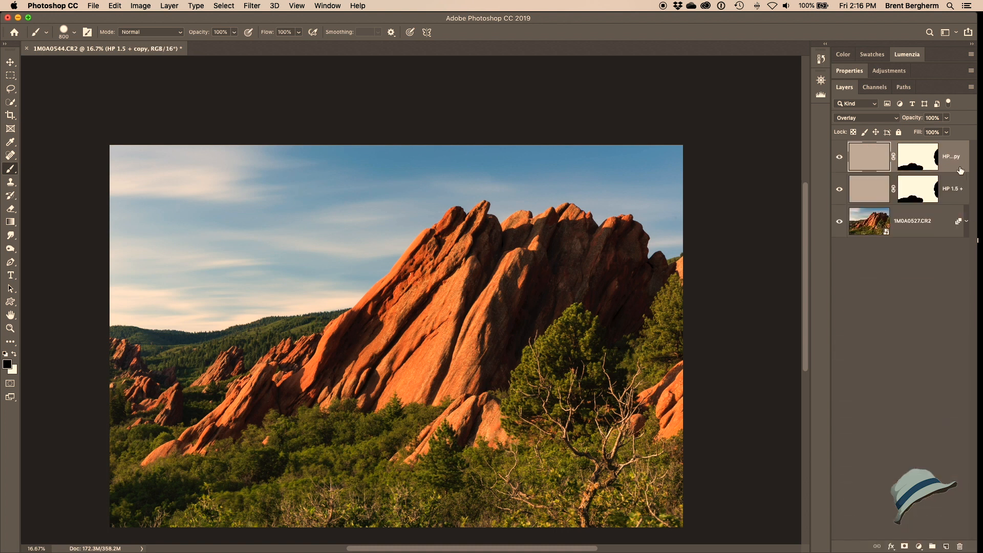
drag(831, 163, 790, 163)
double_click(913, 159)
click(922, 157)
key(shift+Left)
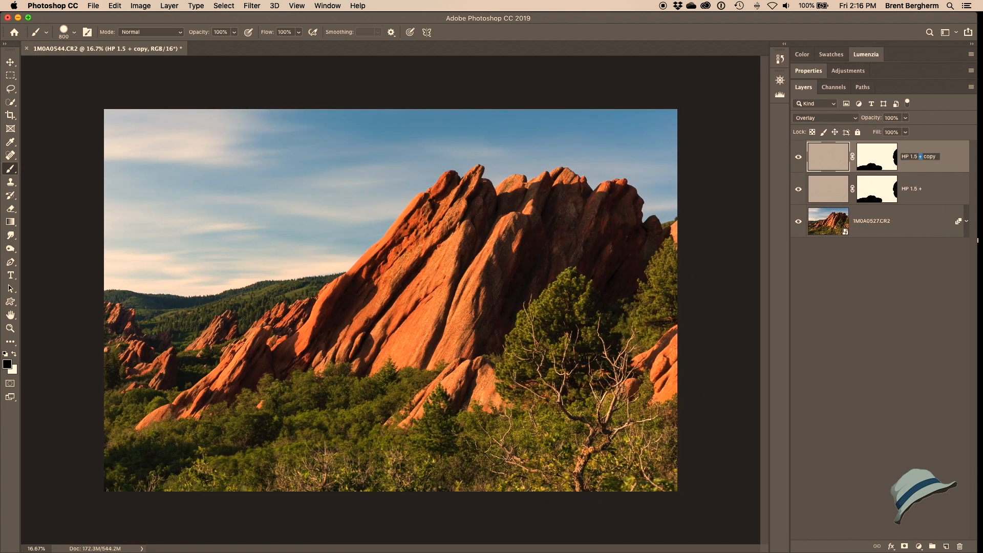
text(-)
key(Delete)
key(Delete)
key(Delete)
key(Delete)
key(Return)
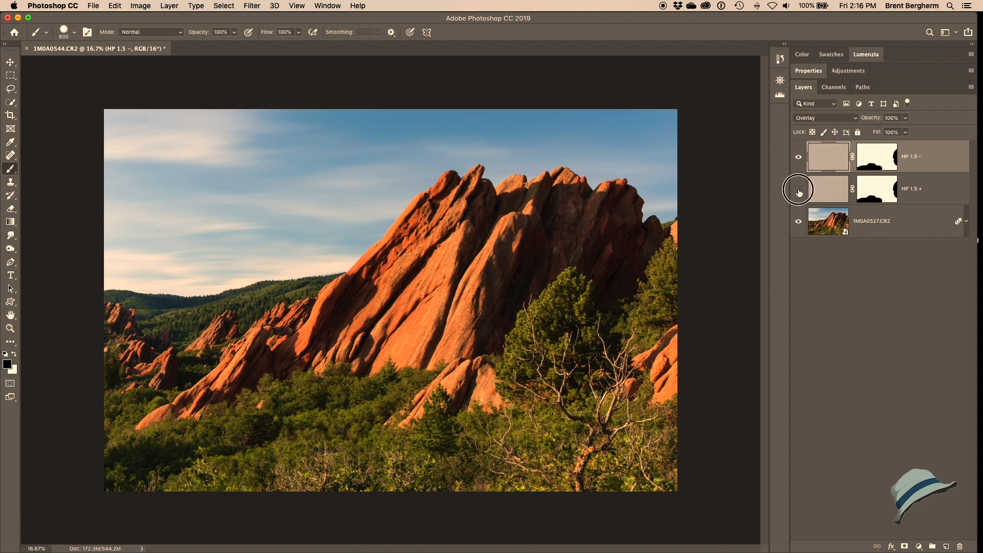
Step: Compare the rock's surface up close with the HP 1.5 - layer shown and hidden
super+click(389, 266)
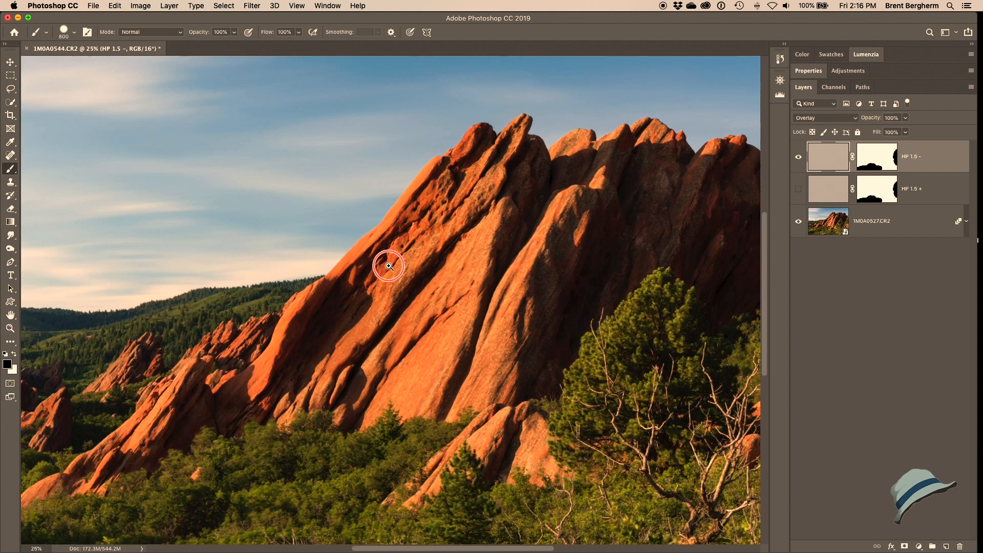
super+click(389, 266)
super+click(389, 266)
super+click(389, 266)
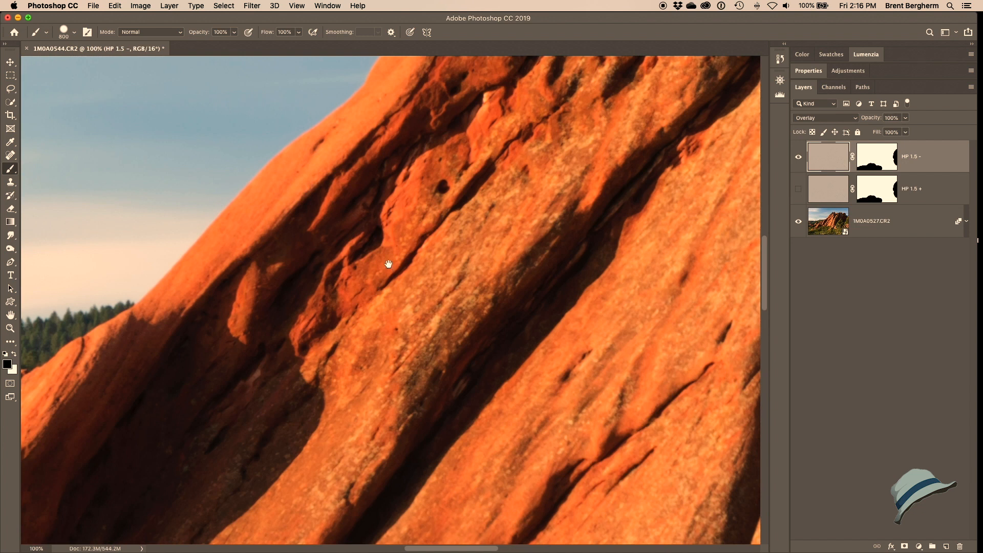
drag(389, 266, 487, 398)
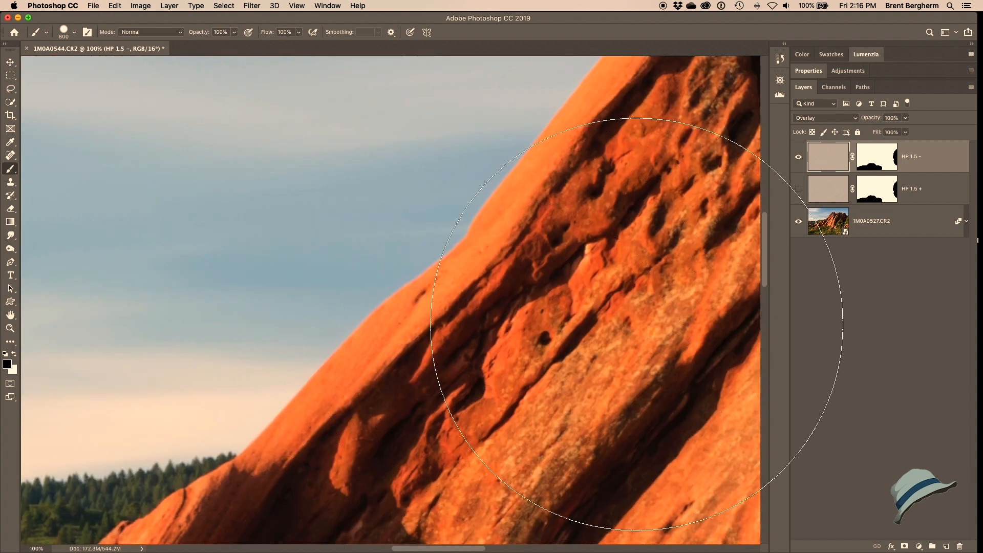
click(798, 157)
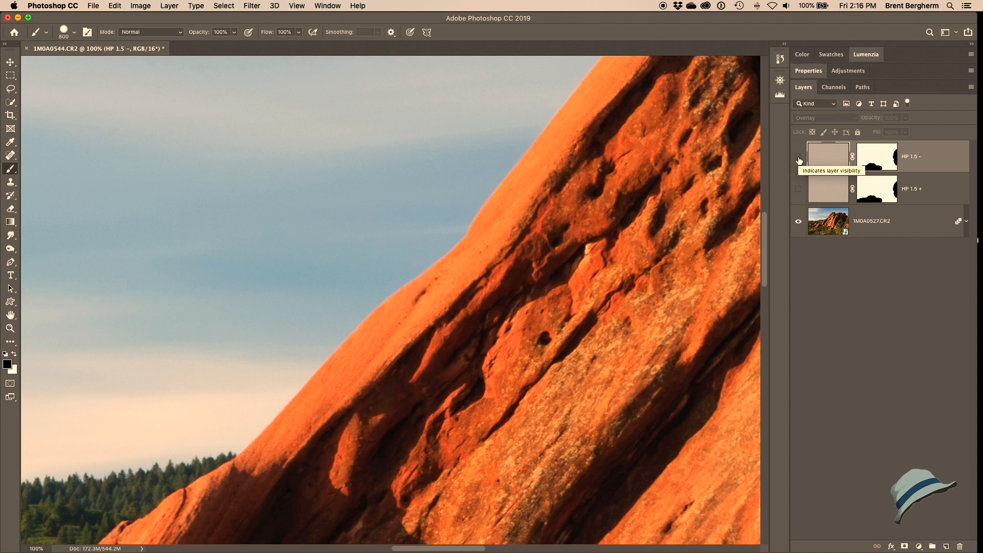
click(798, 157)
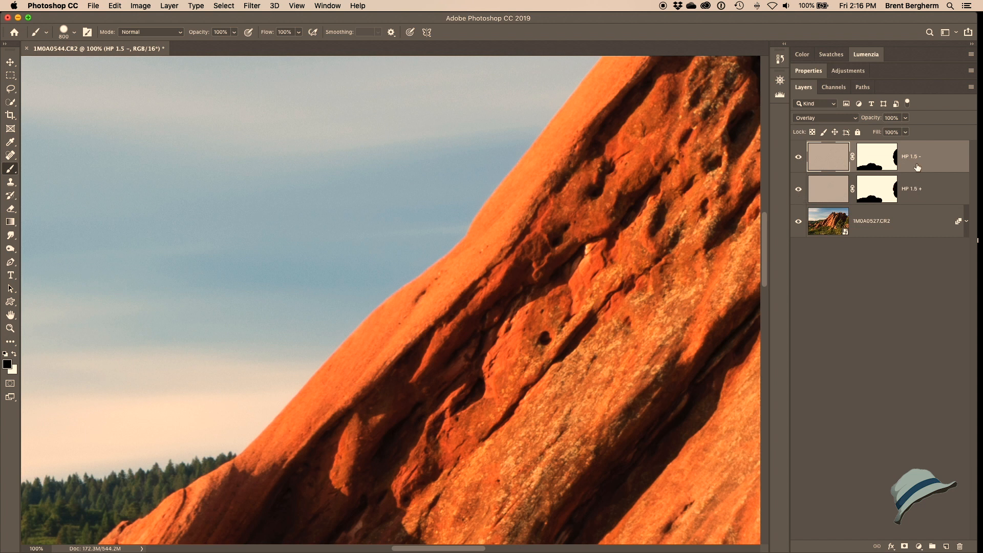
click(796, 158)
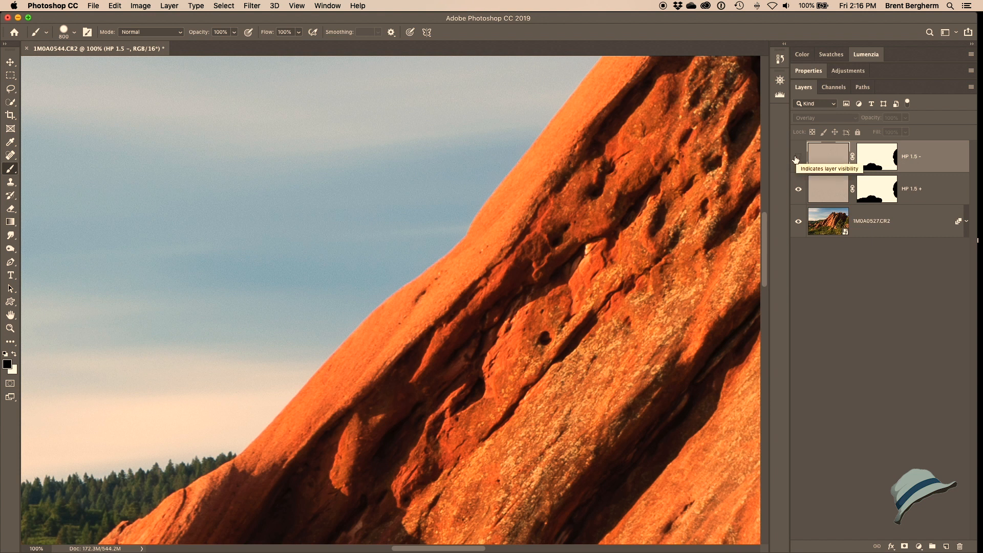
Step: Show the HP 1.5 - layer and invert its layer mask
click(879, 160)
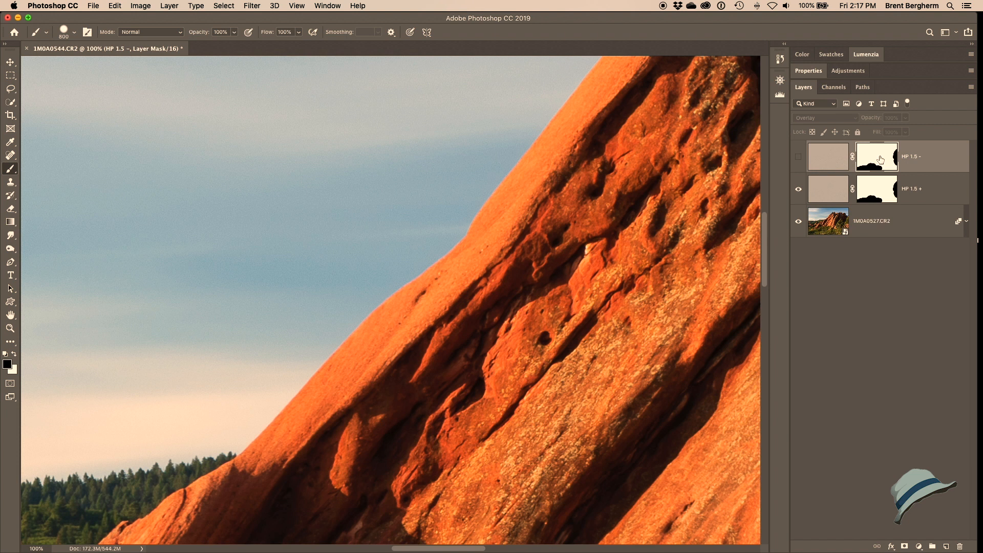
click(799, 162)
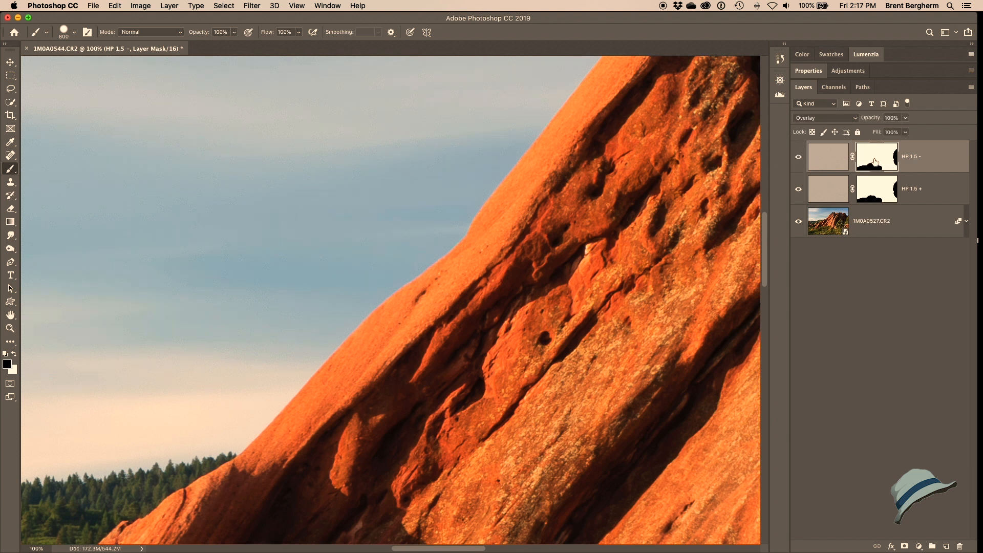
key(super+i)
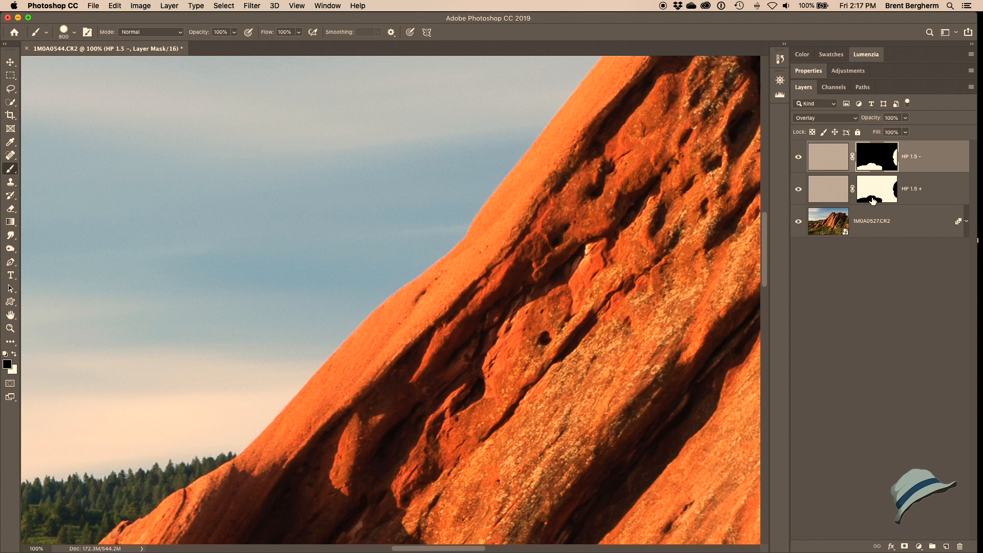
key(super+0)
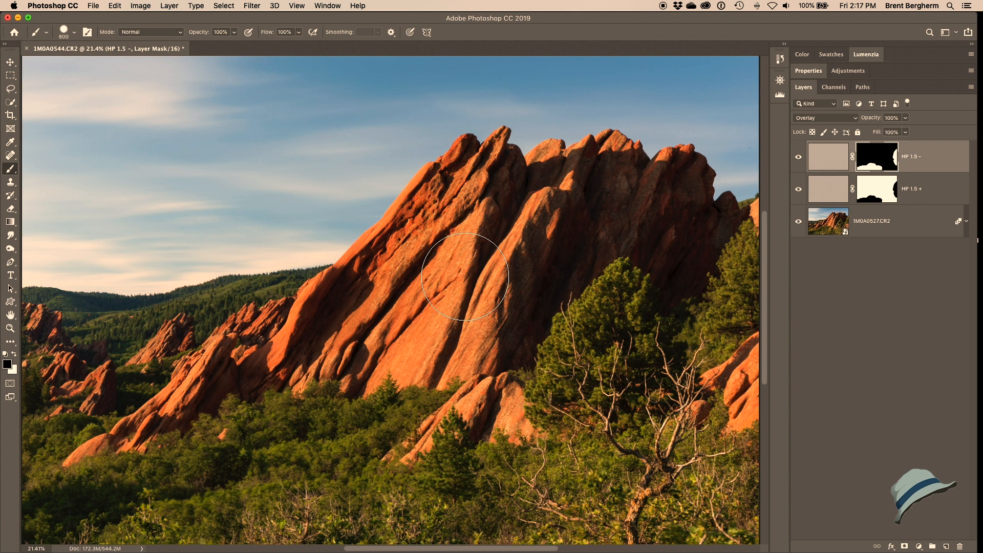
key(super+minus)
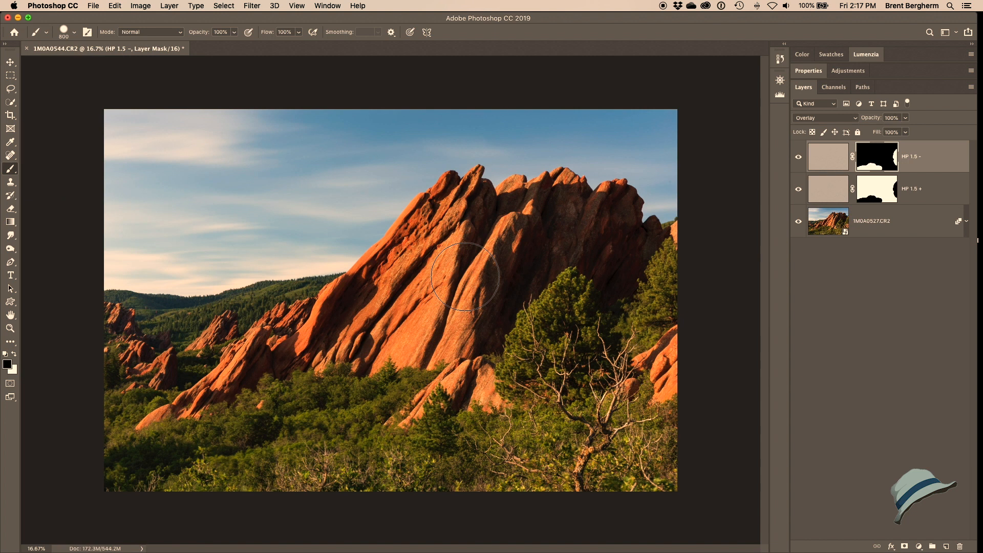